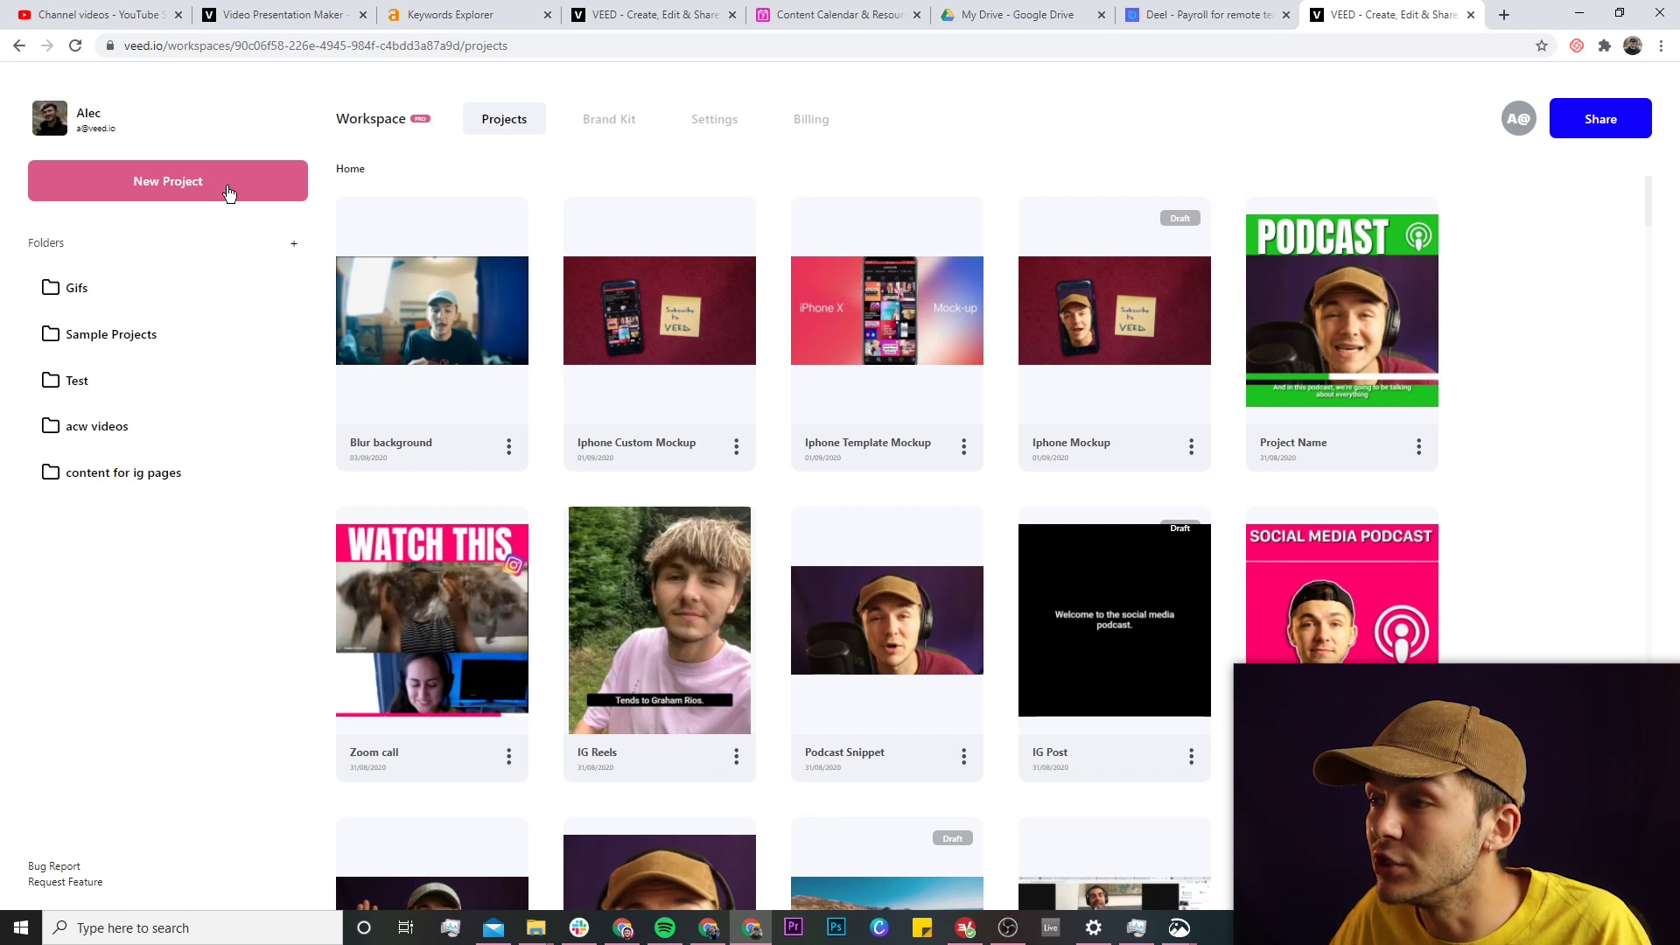
# Create a new project by uploading Podcast Audio.mp3 as its audio track.
pyautogui.click(227, 186)
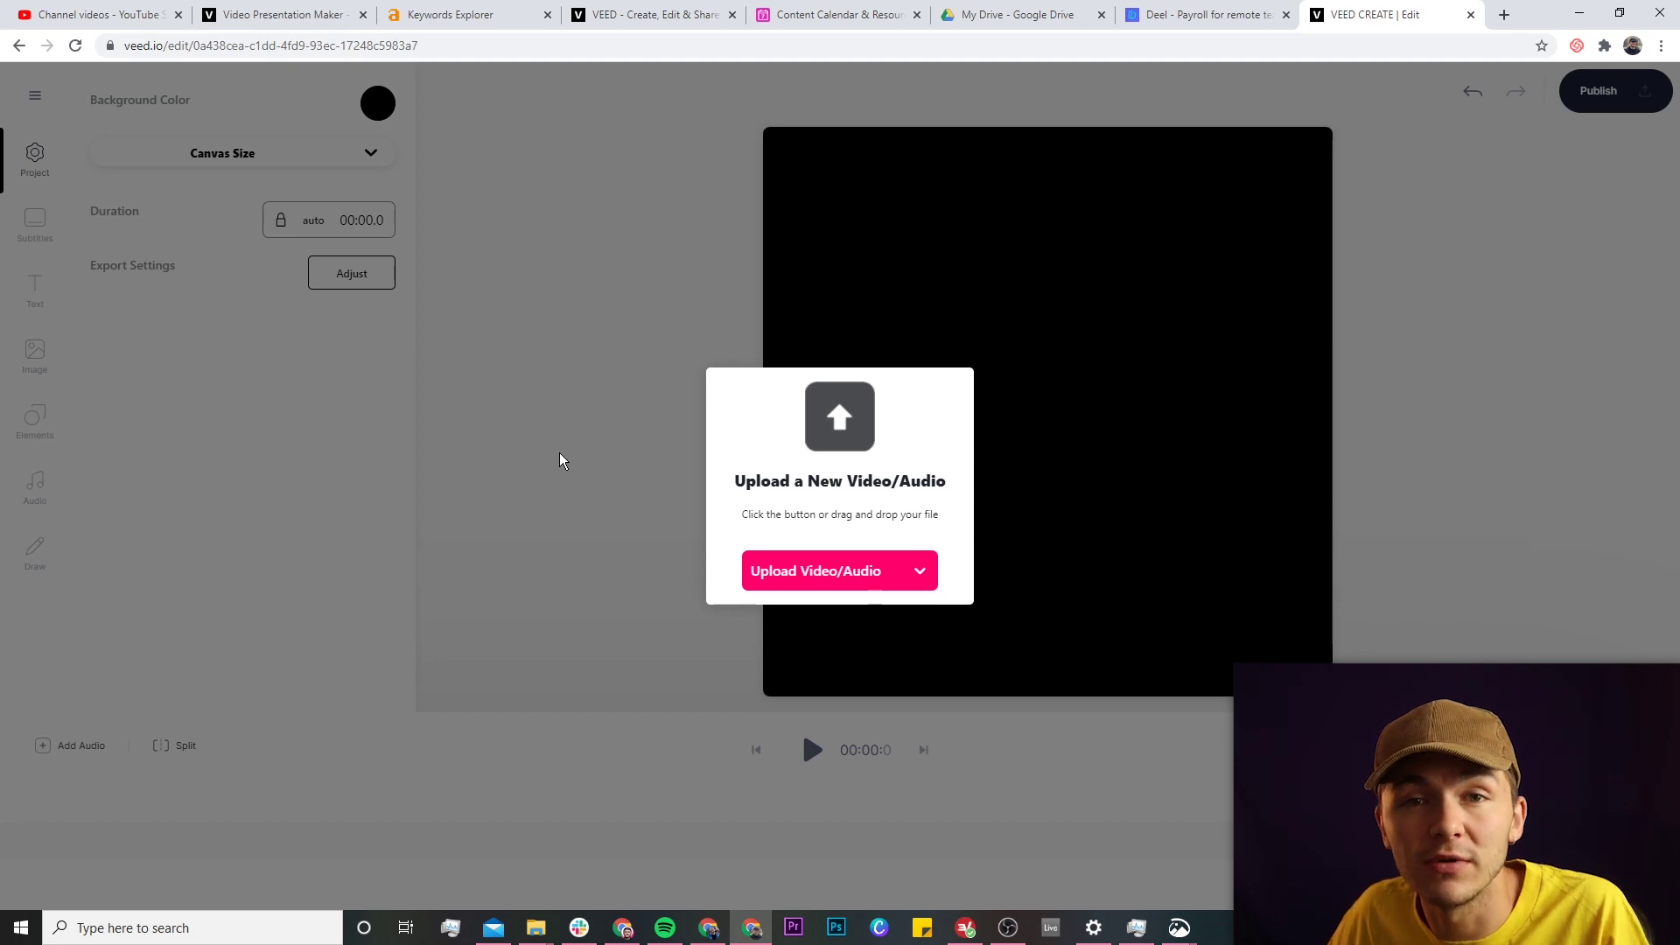
pyautogui.click(813, 574)
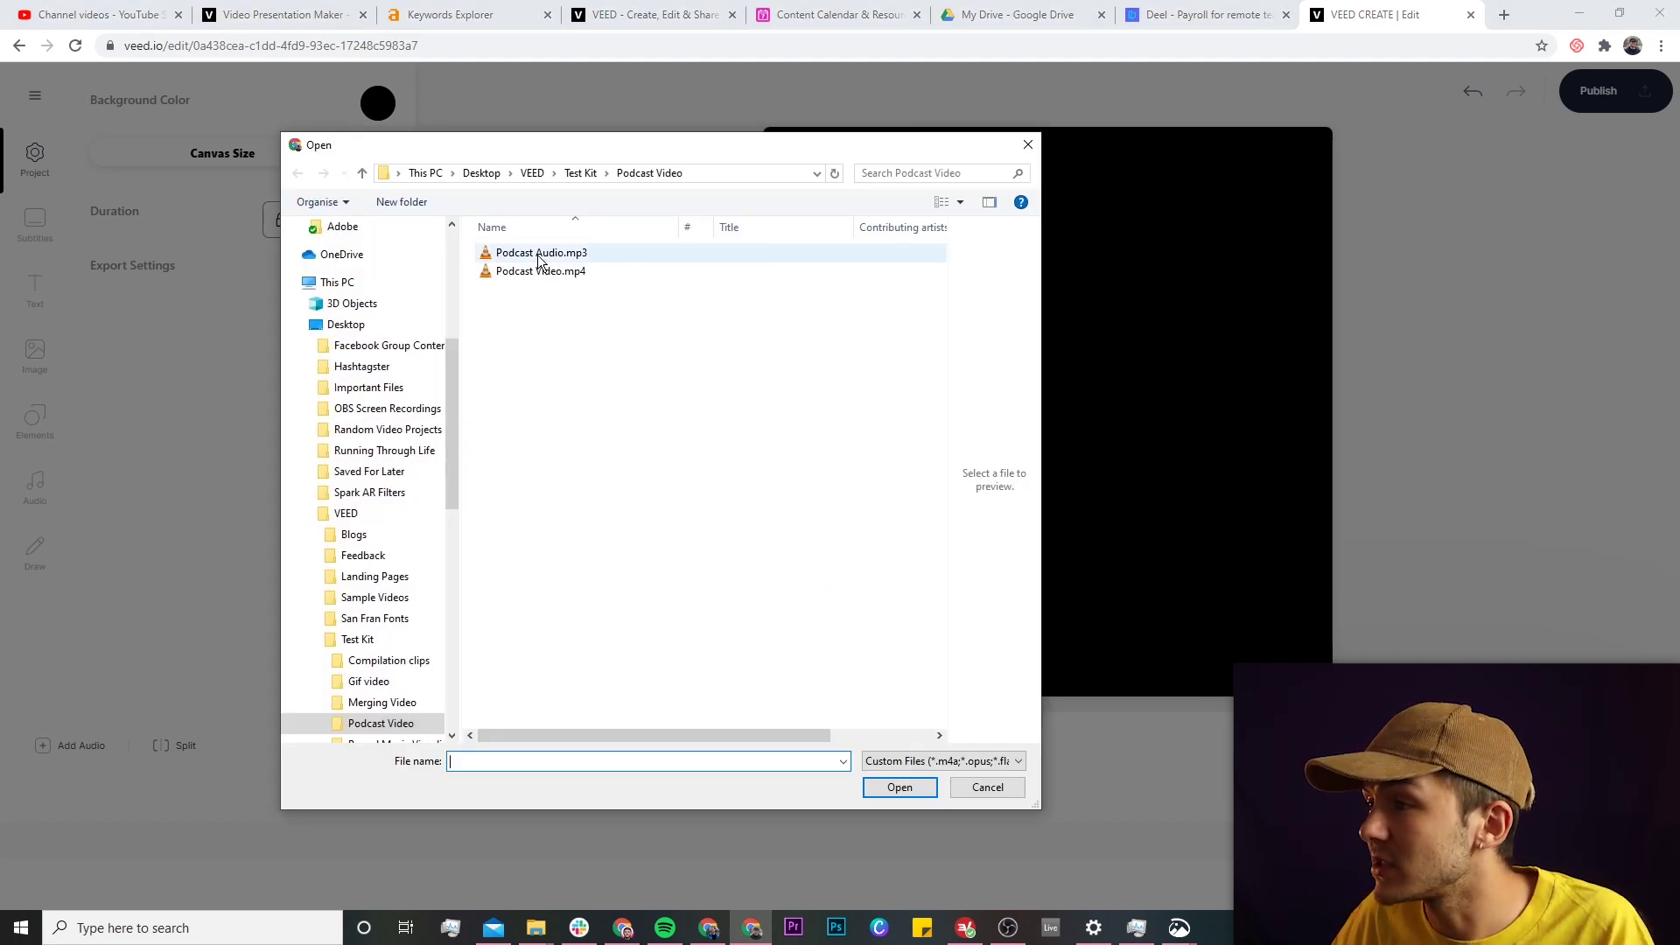
pyautogui.click(539, 254)
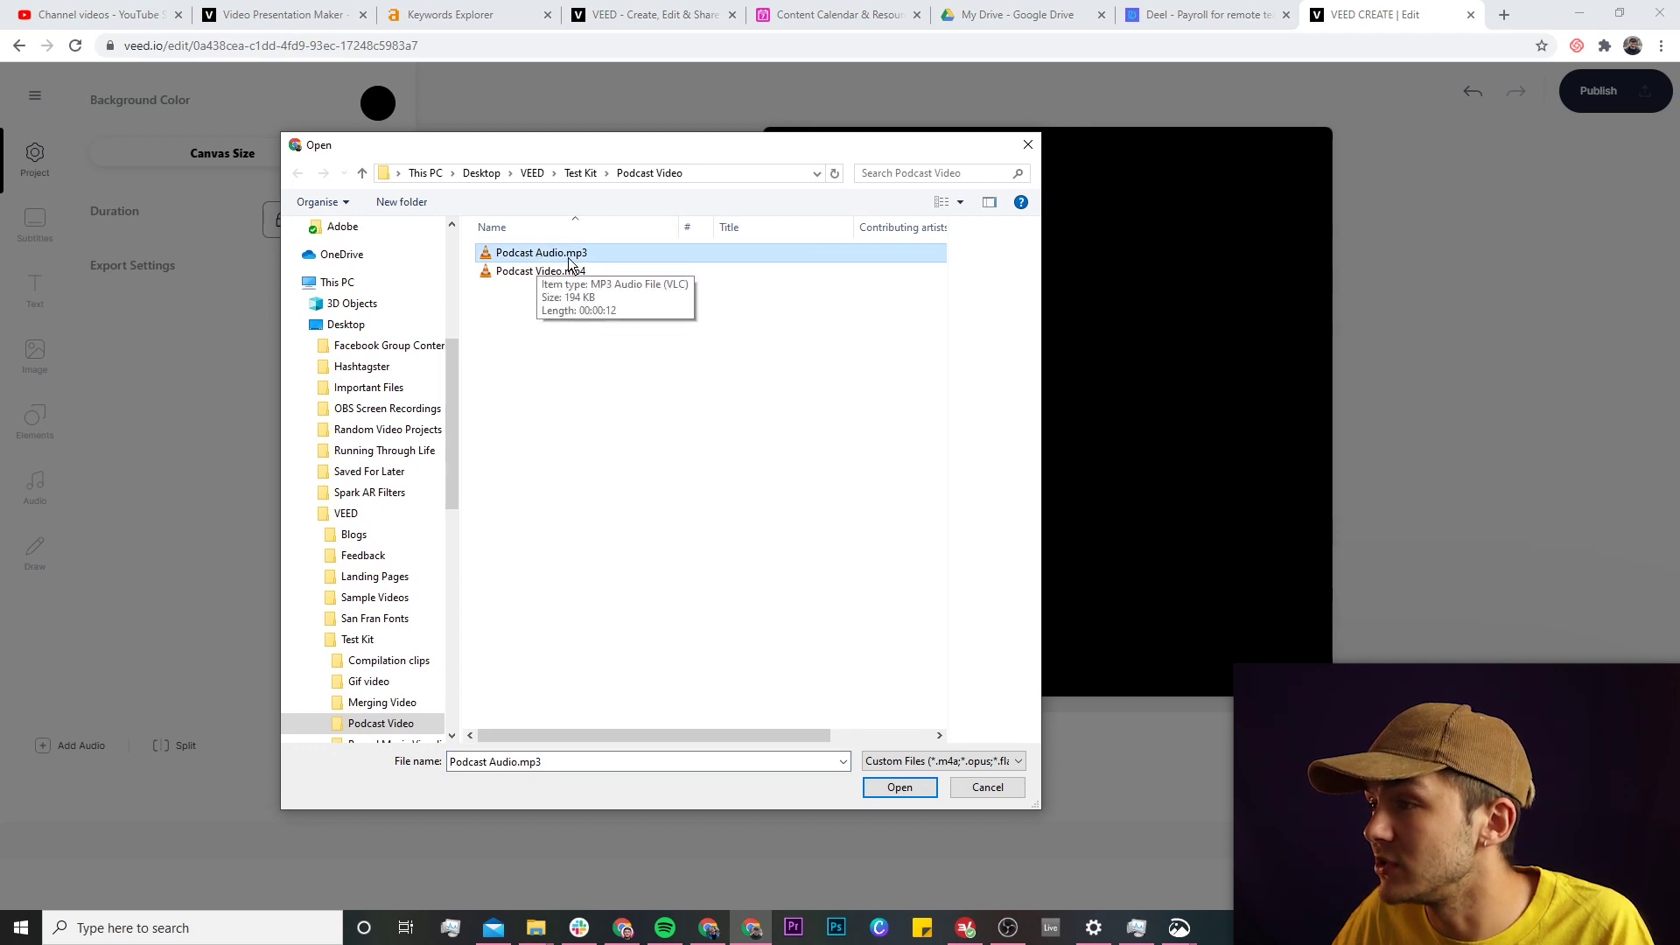
pyautogui.click(890, 781)
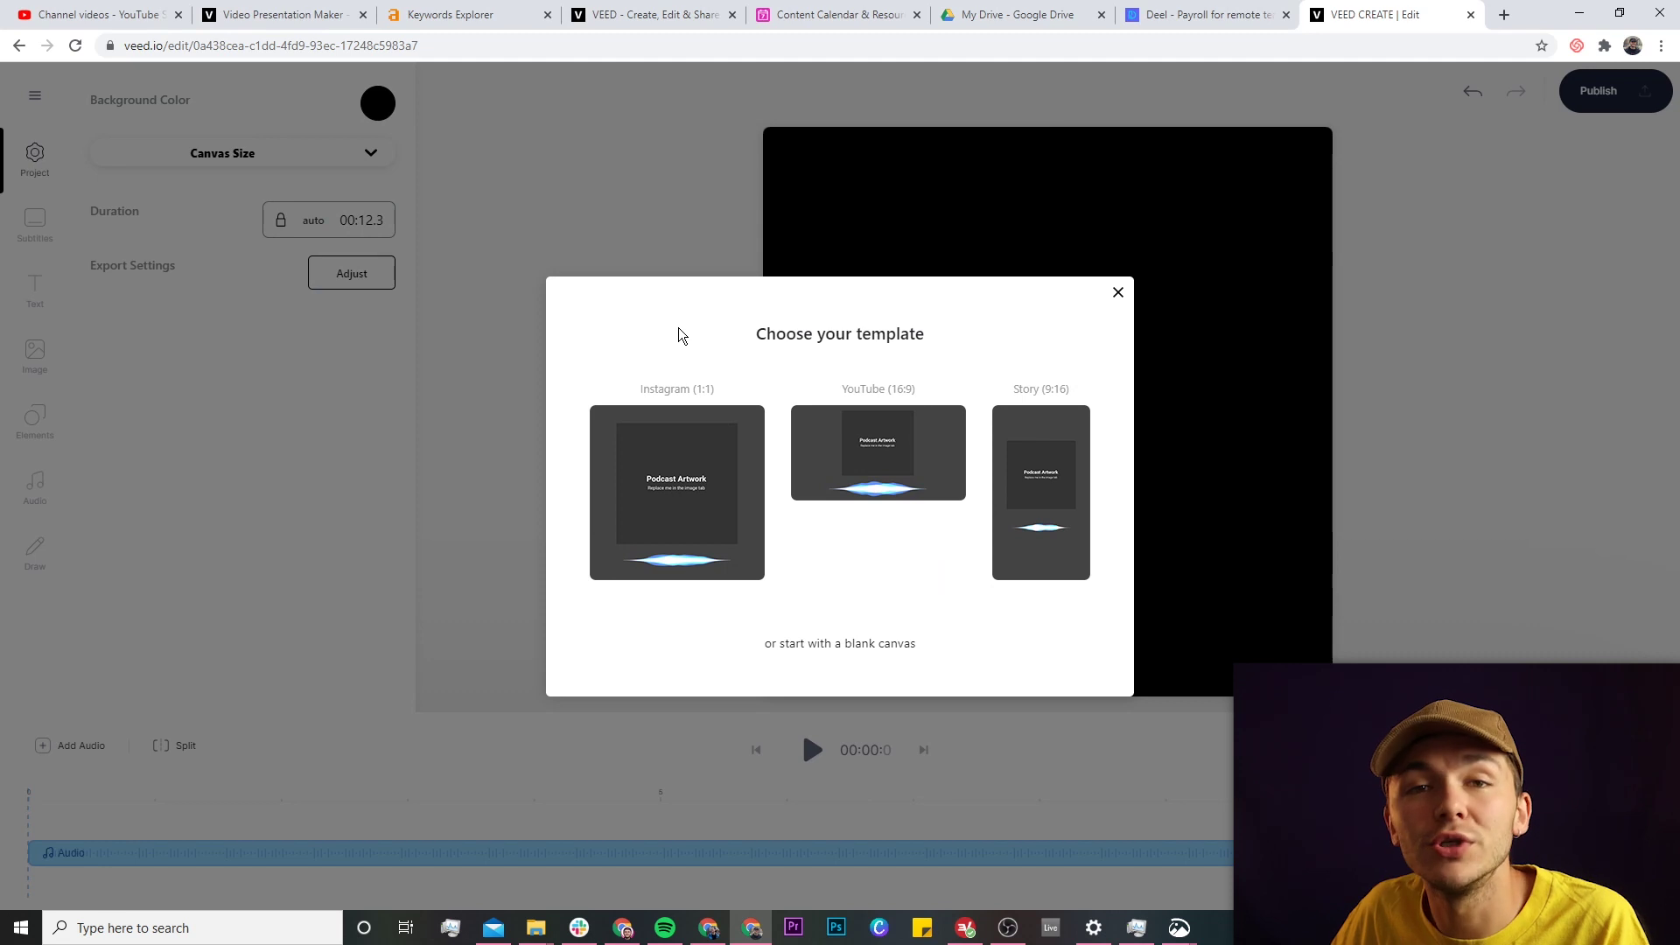
# Apply the YouTube (16:9) podcast template and preview its animated Simi sound wave.
pyautogui.click(880, 447)
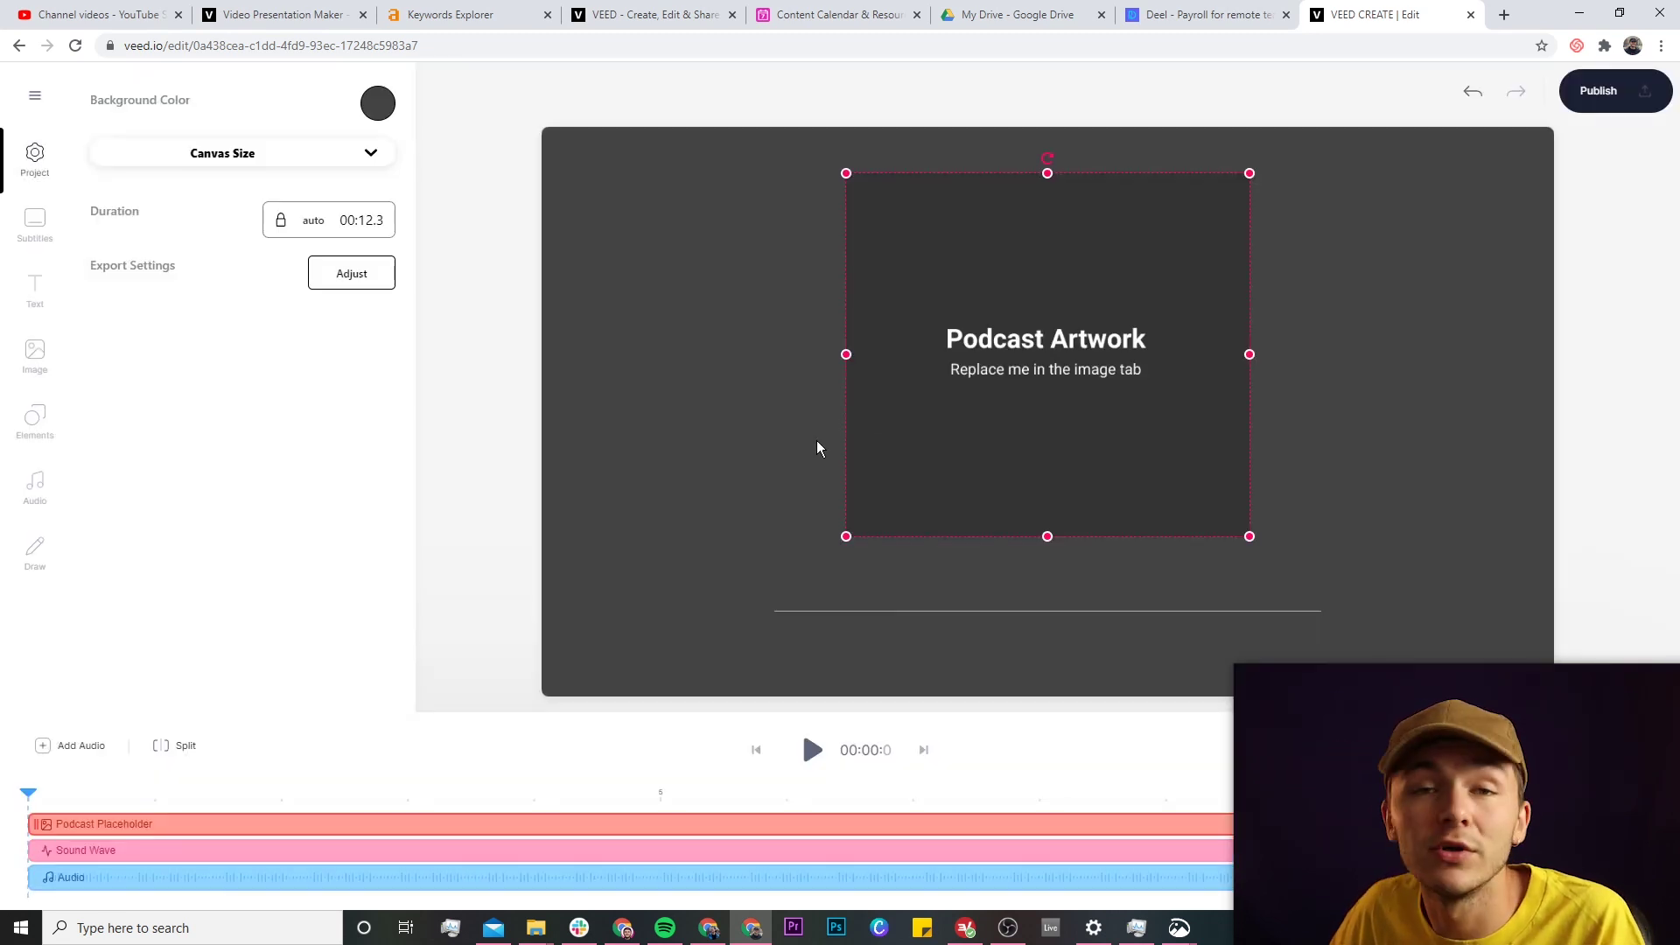
pyautogui.click(652, 436)
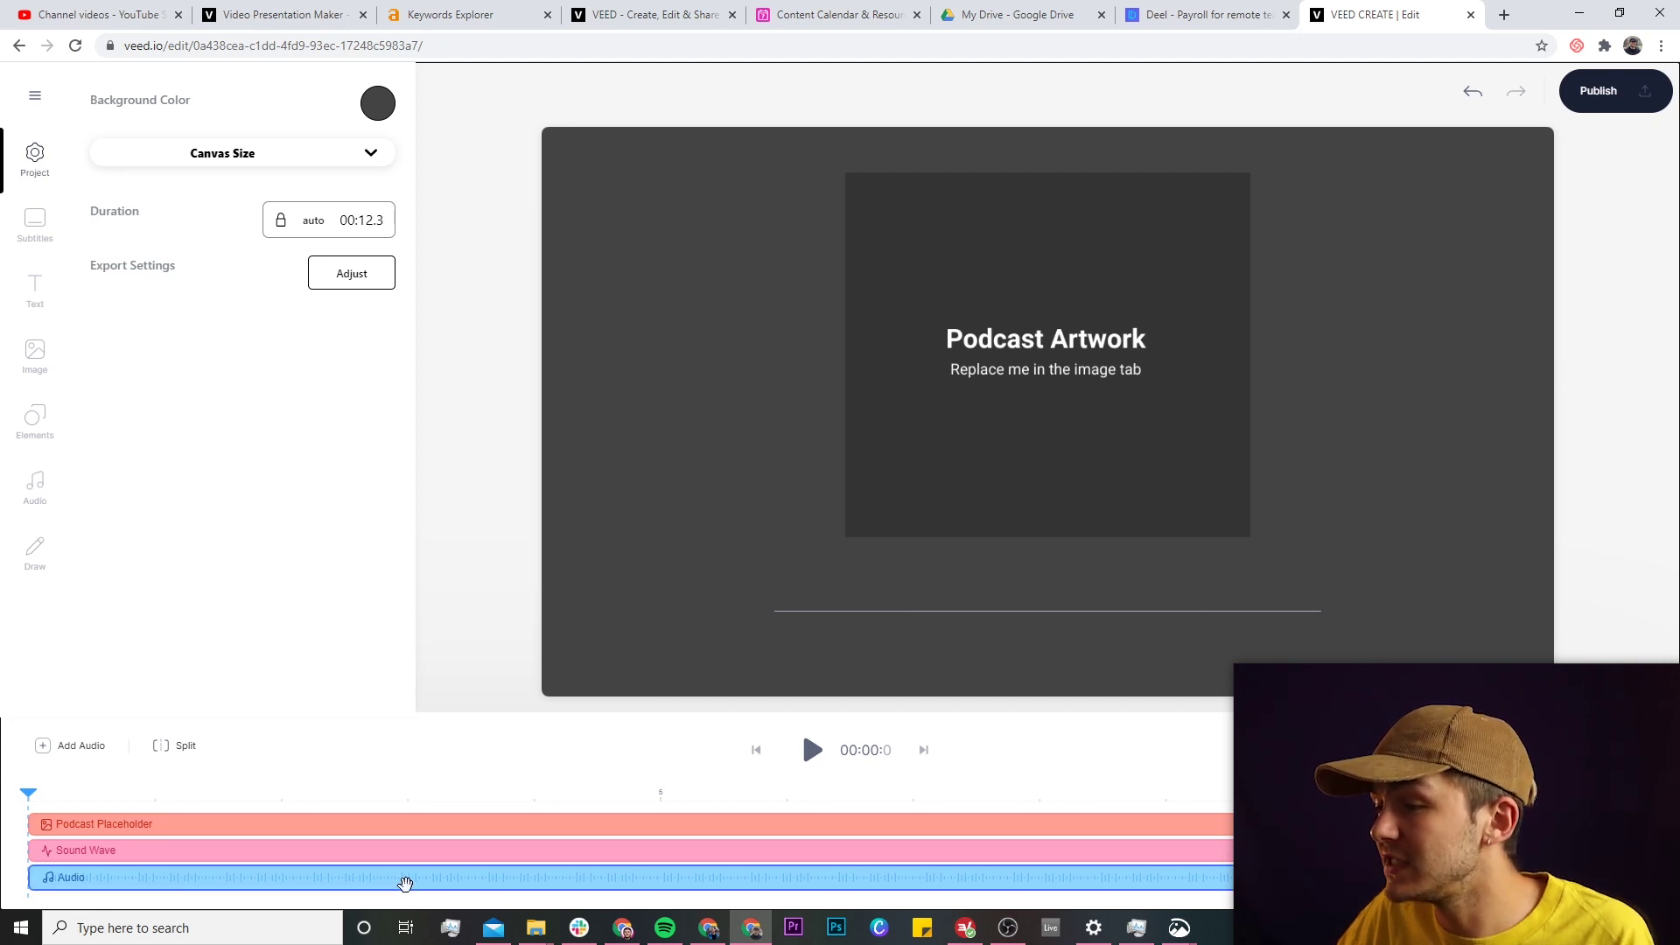
pyautogui.click(812, 751)
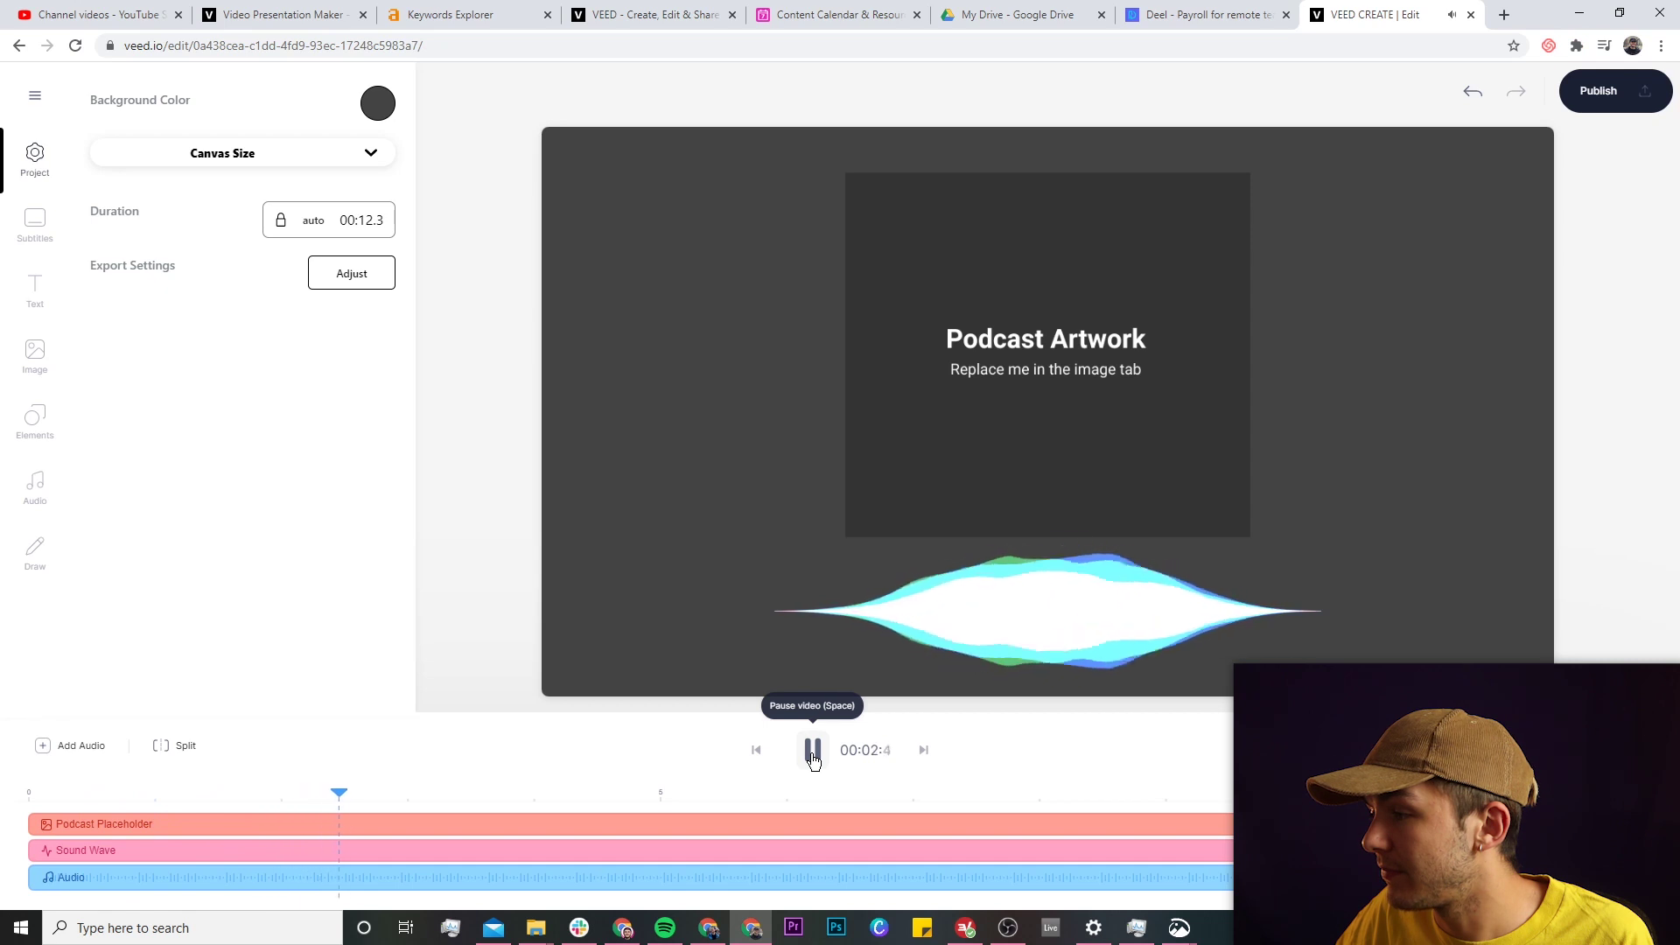
pyautogui.click(812, 751)
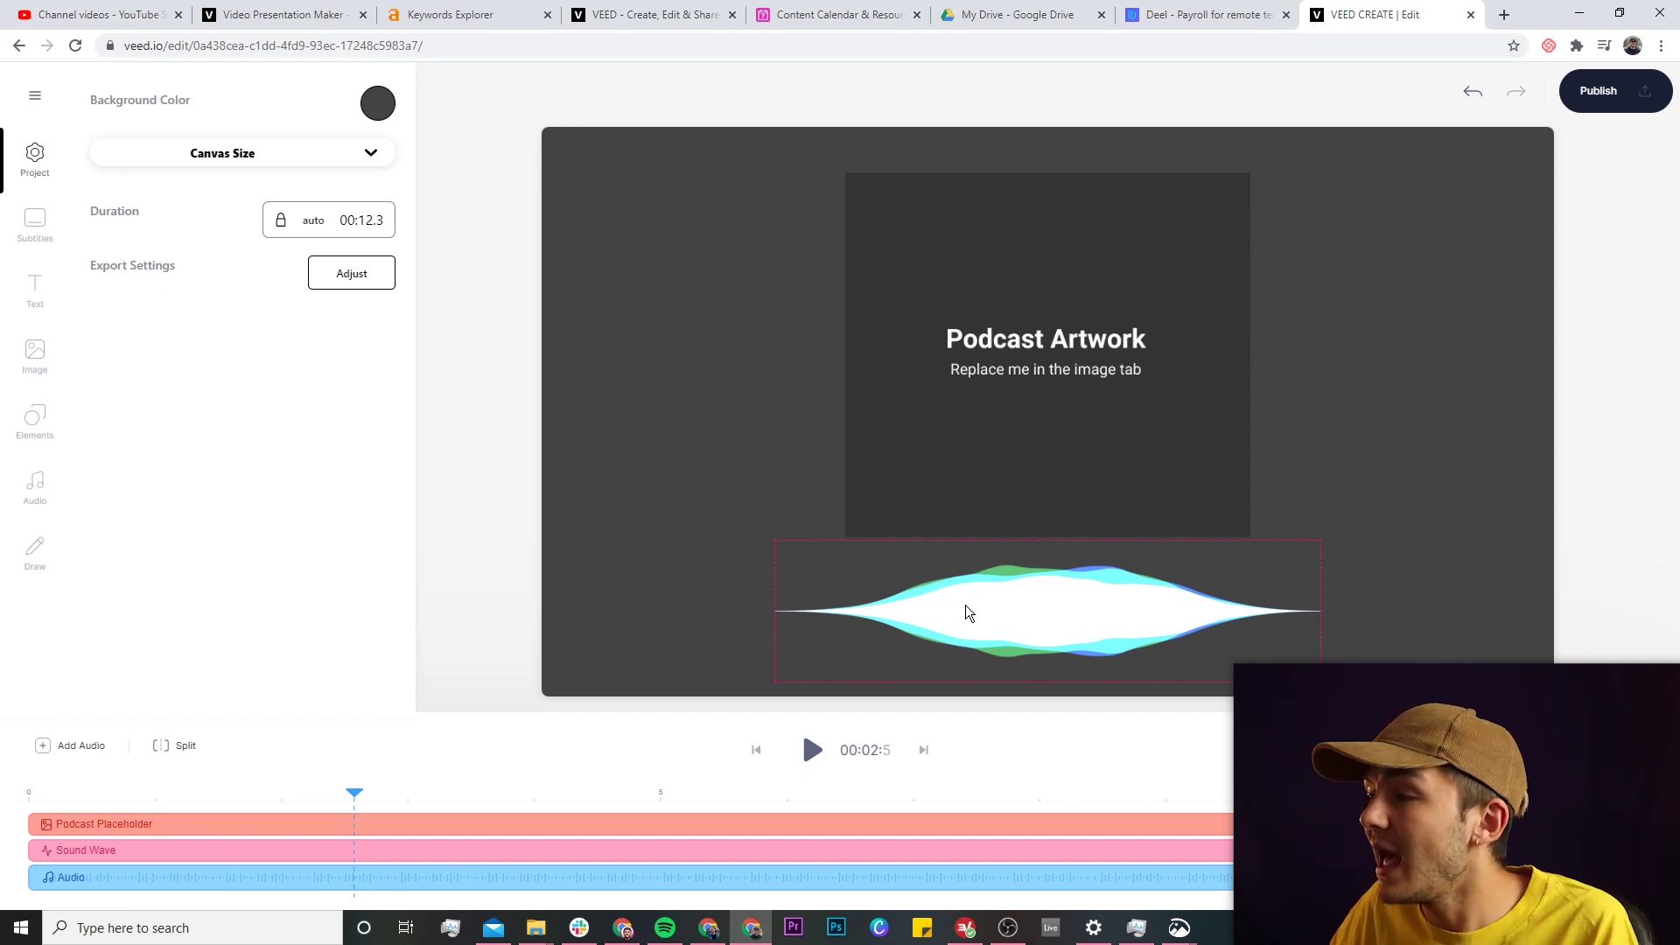
pyautogui.click(1017, 621)
# Try the Formation Thin, Static and Formation sound wave styles.
pyautogui.click(280, 166)
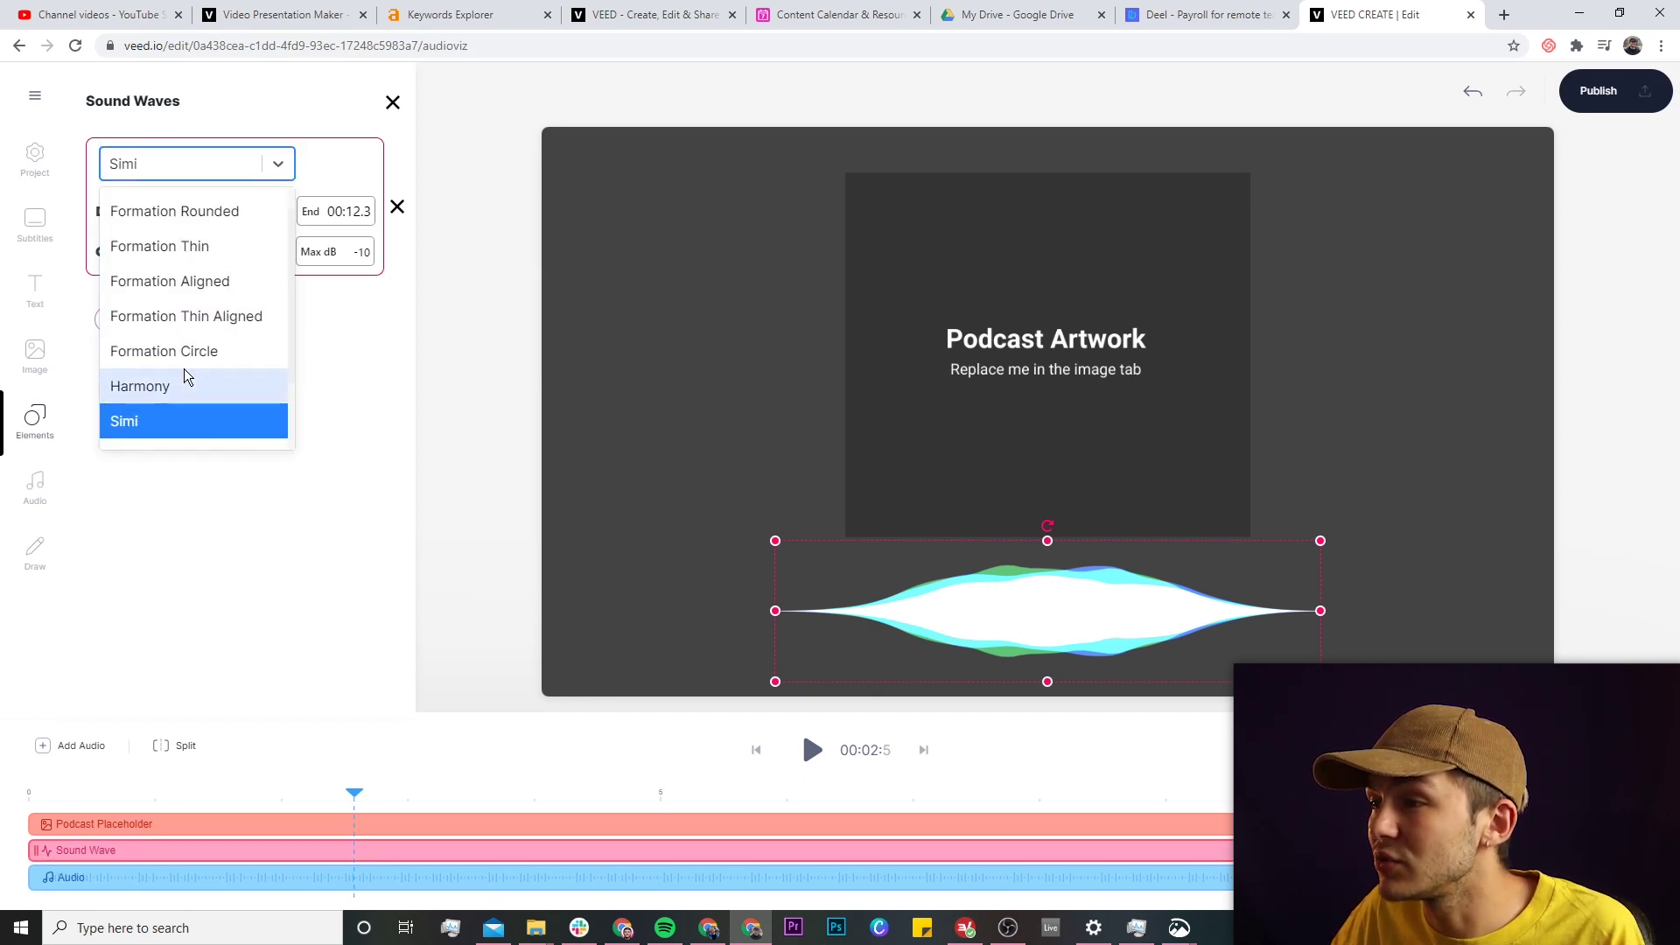
pyautogui.click(185, 250)
pyautogui.click(196, 163)
pyautogui.scroll(-2, 188, 382)
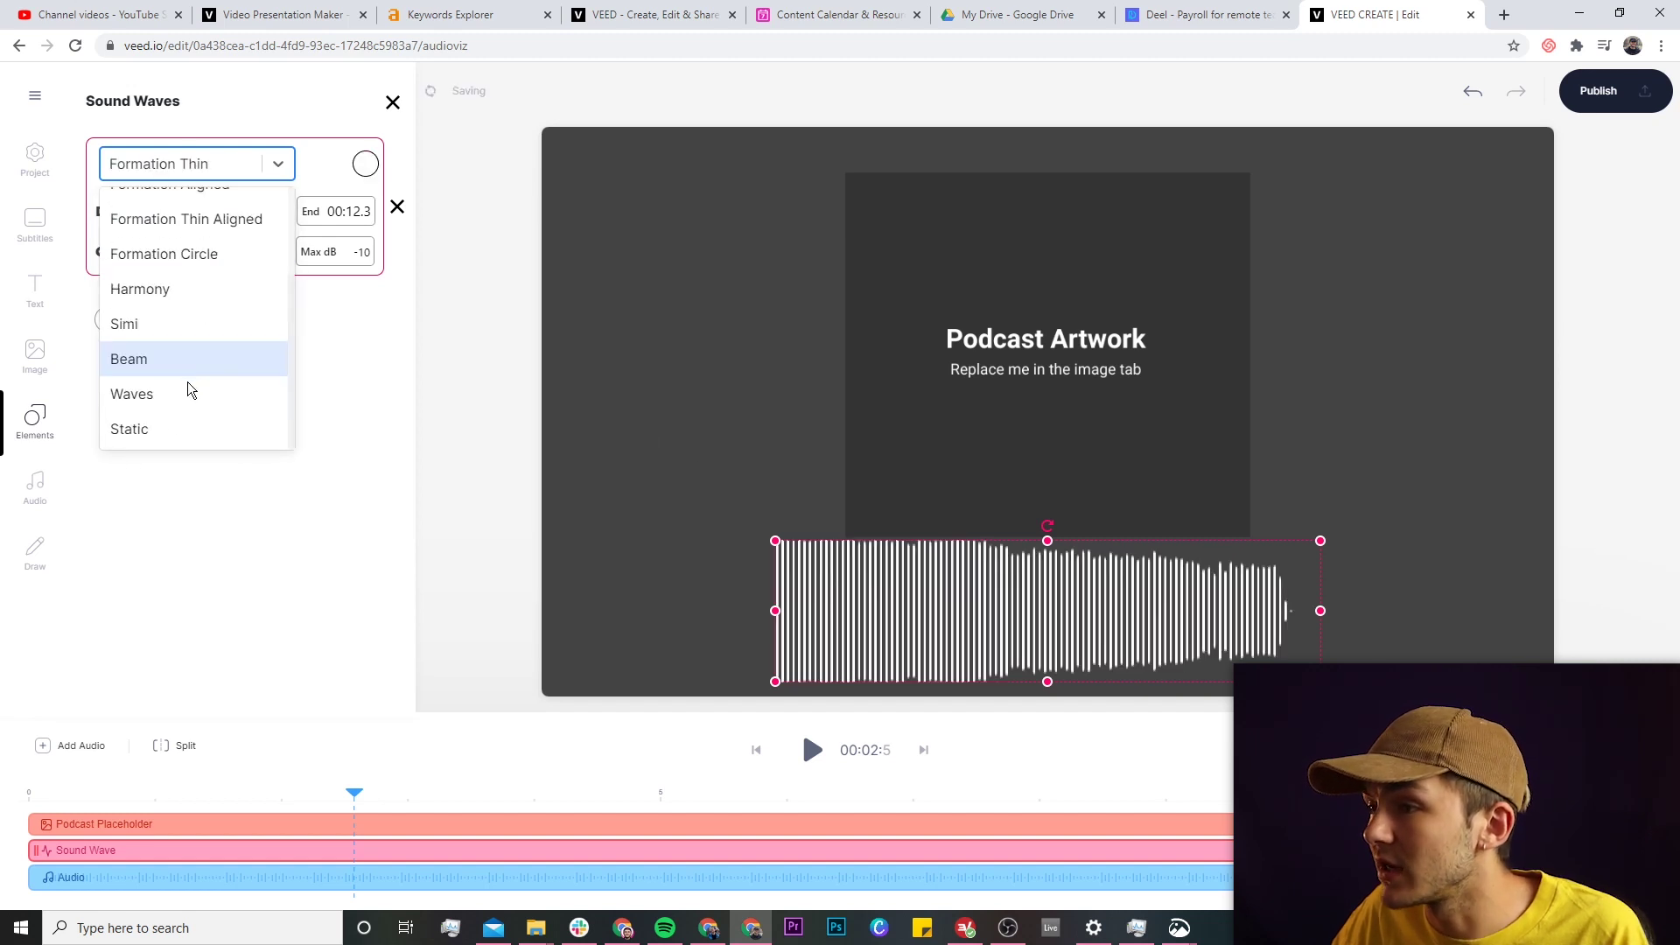
pyautogui.click(166, 426)
pyautogui.click(257, 166)
pyautogui.scroll(3, 184, 263)
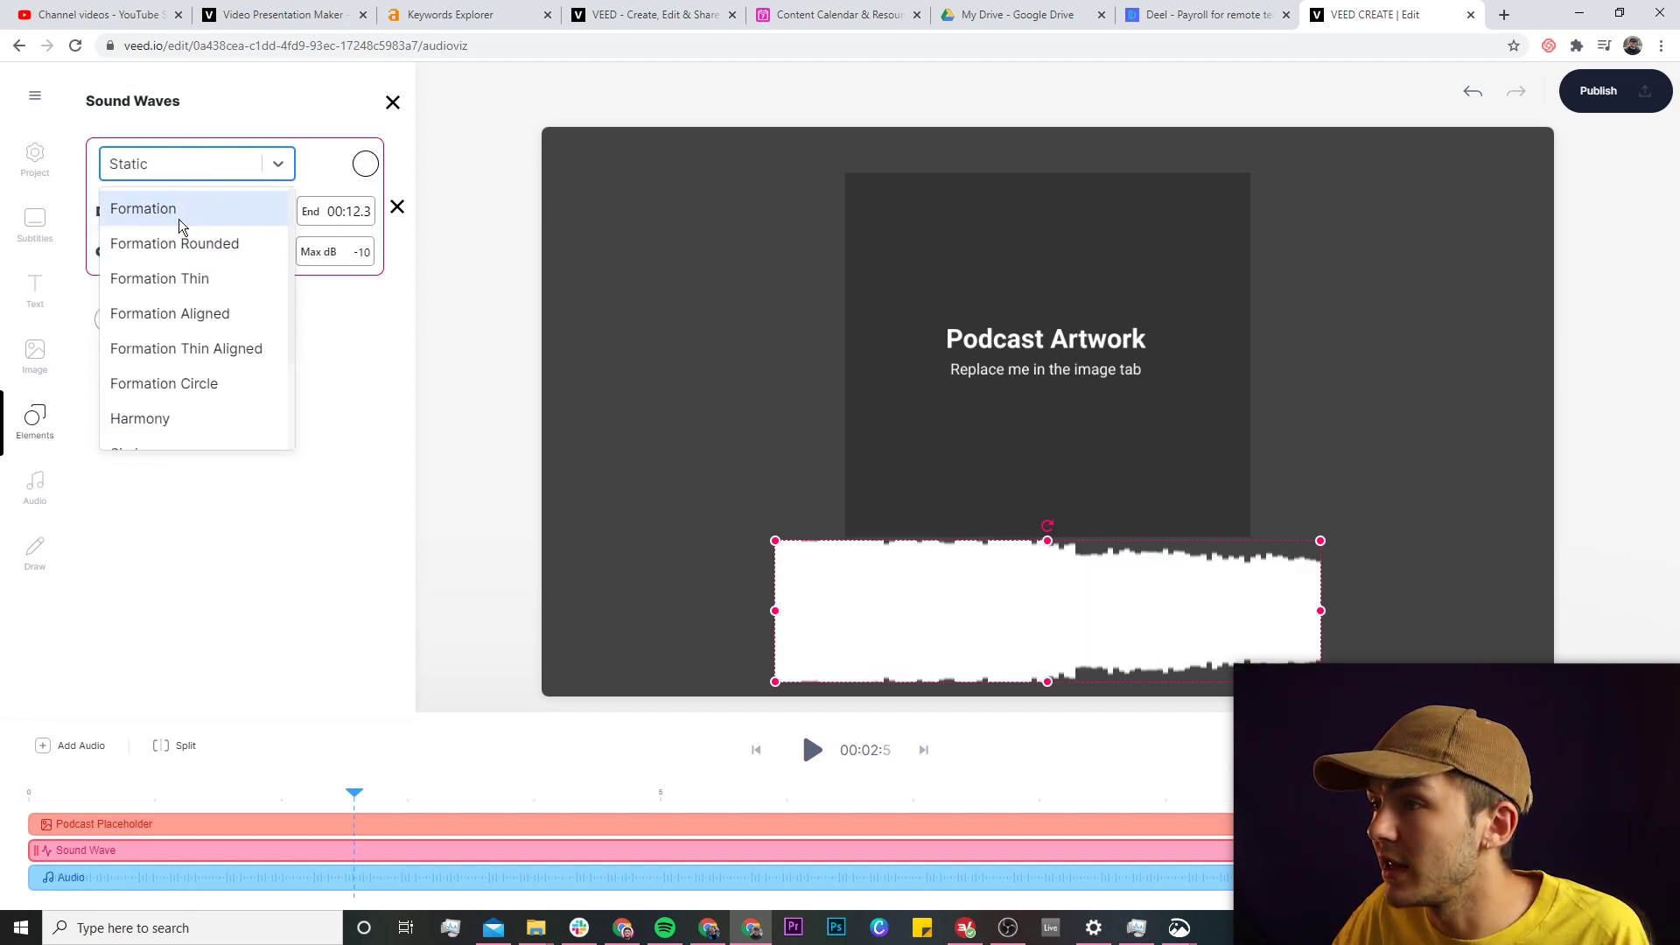
pyautogui.click(178, 212)
# Try the Harmony style, then set the sound wave style to Beam.
pyautogui.click(270, 176)
pyautogui.scroll(-2, 201, 315)
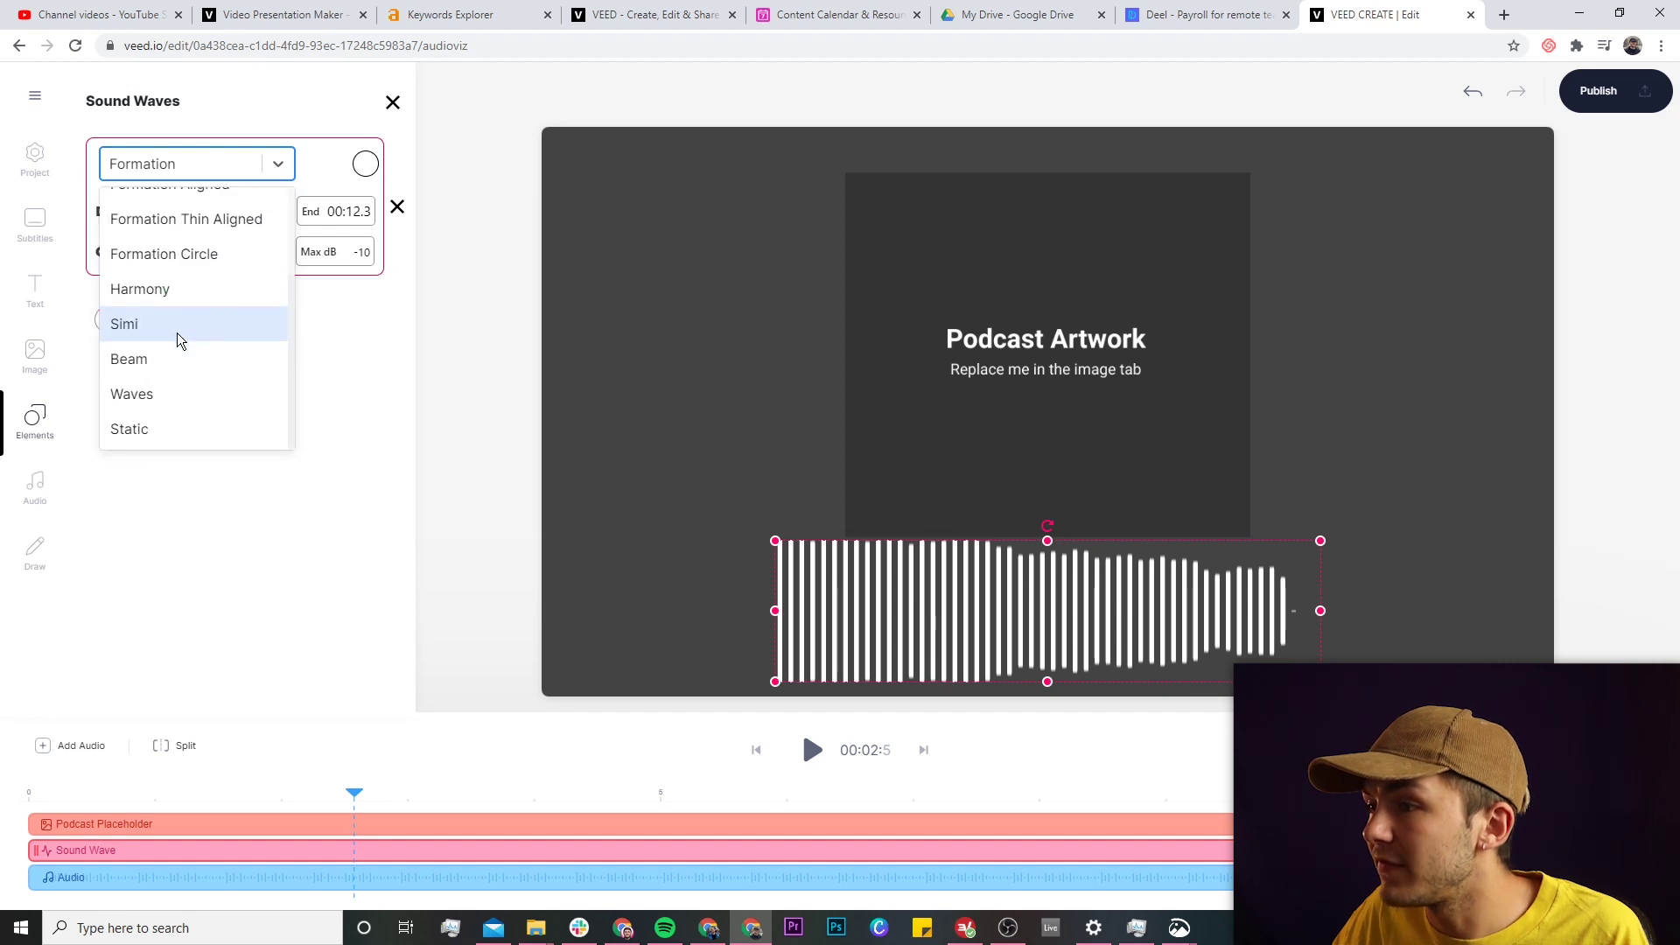
pyautogui.click(177, 296)
pyautogui.click(259, 168)
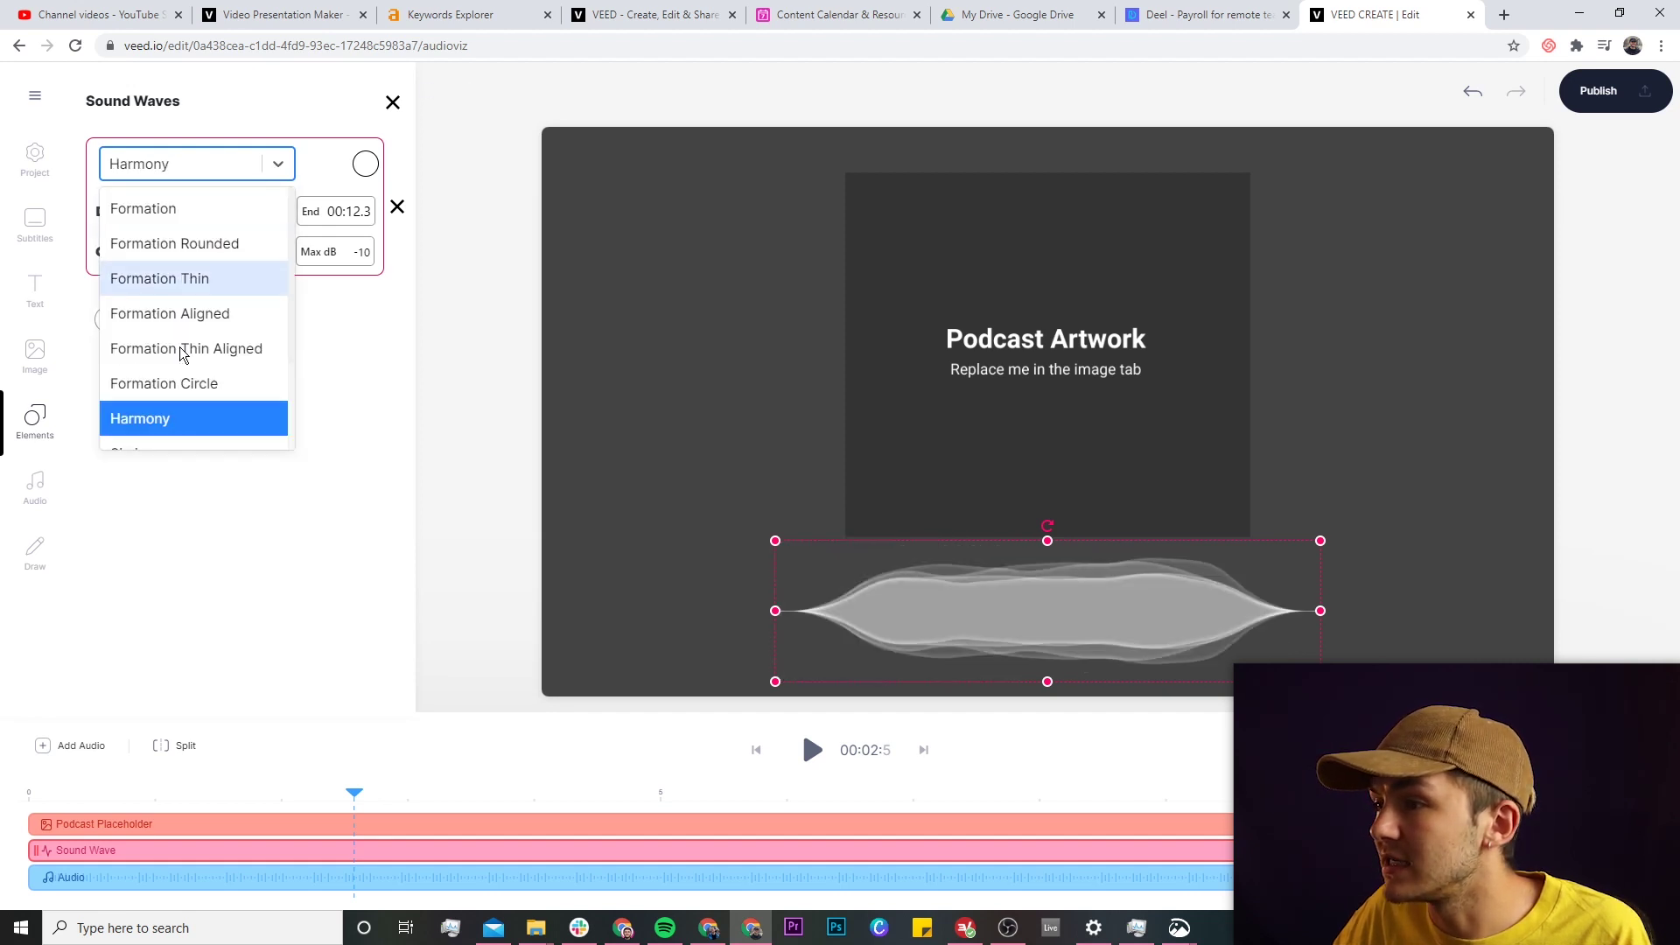
pyautogui.scroll(-2, 175, 359)
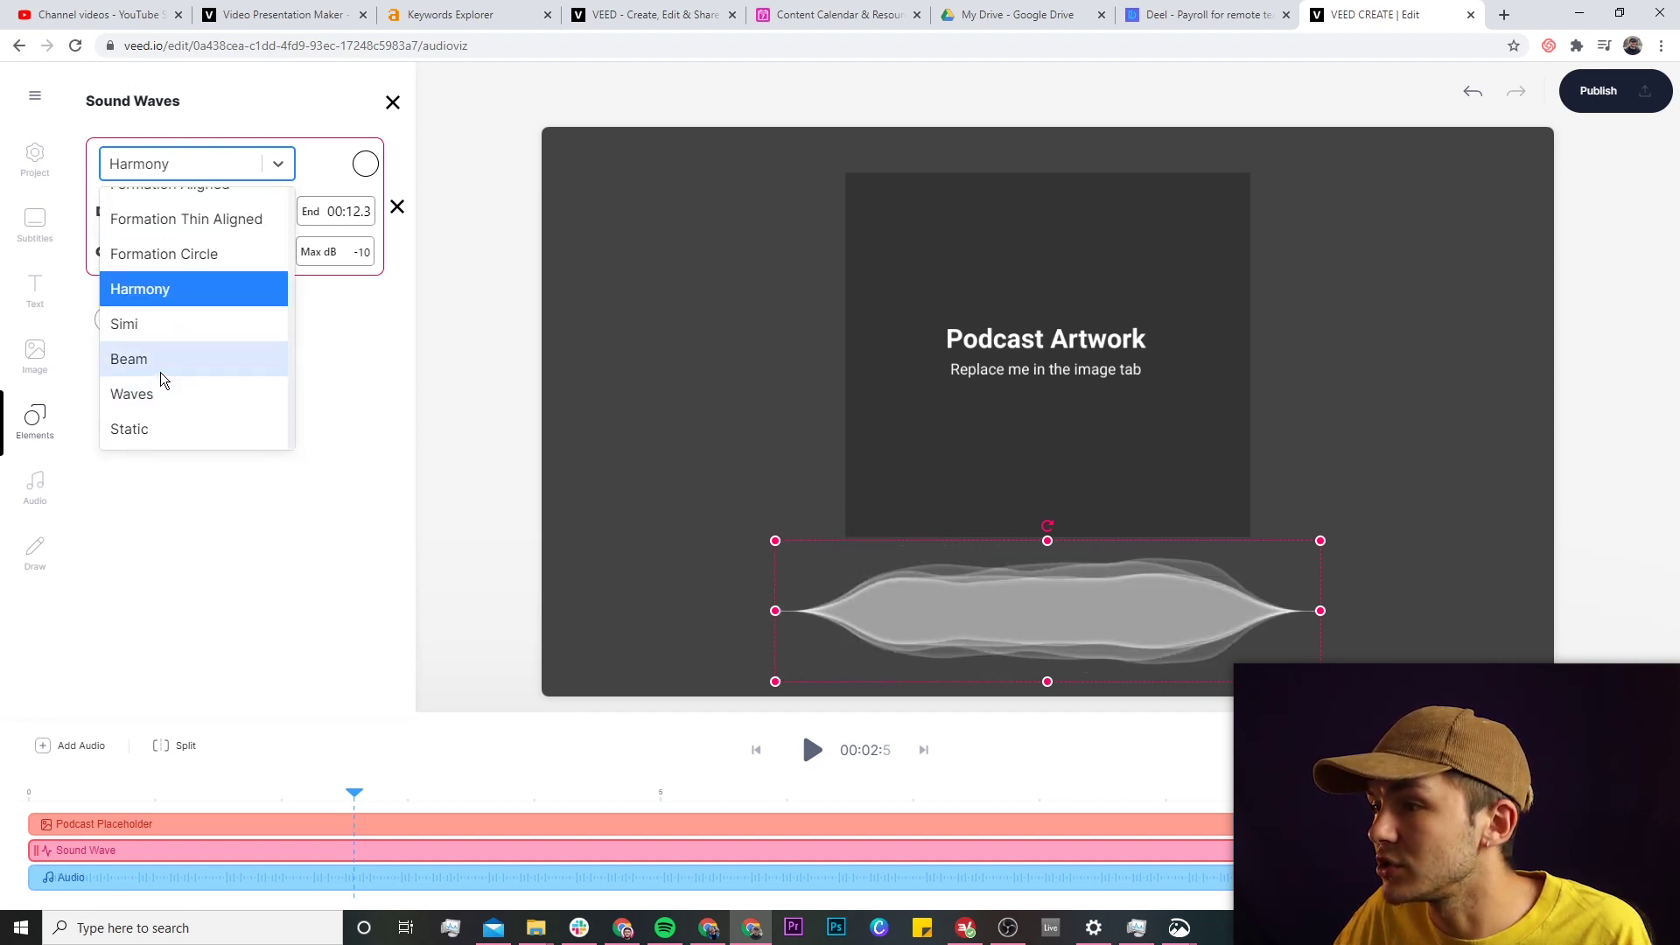
pyautogui.click(160, 371)
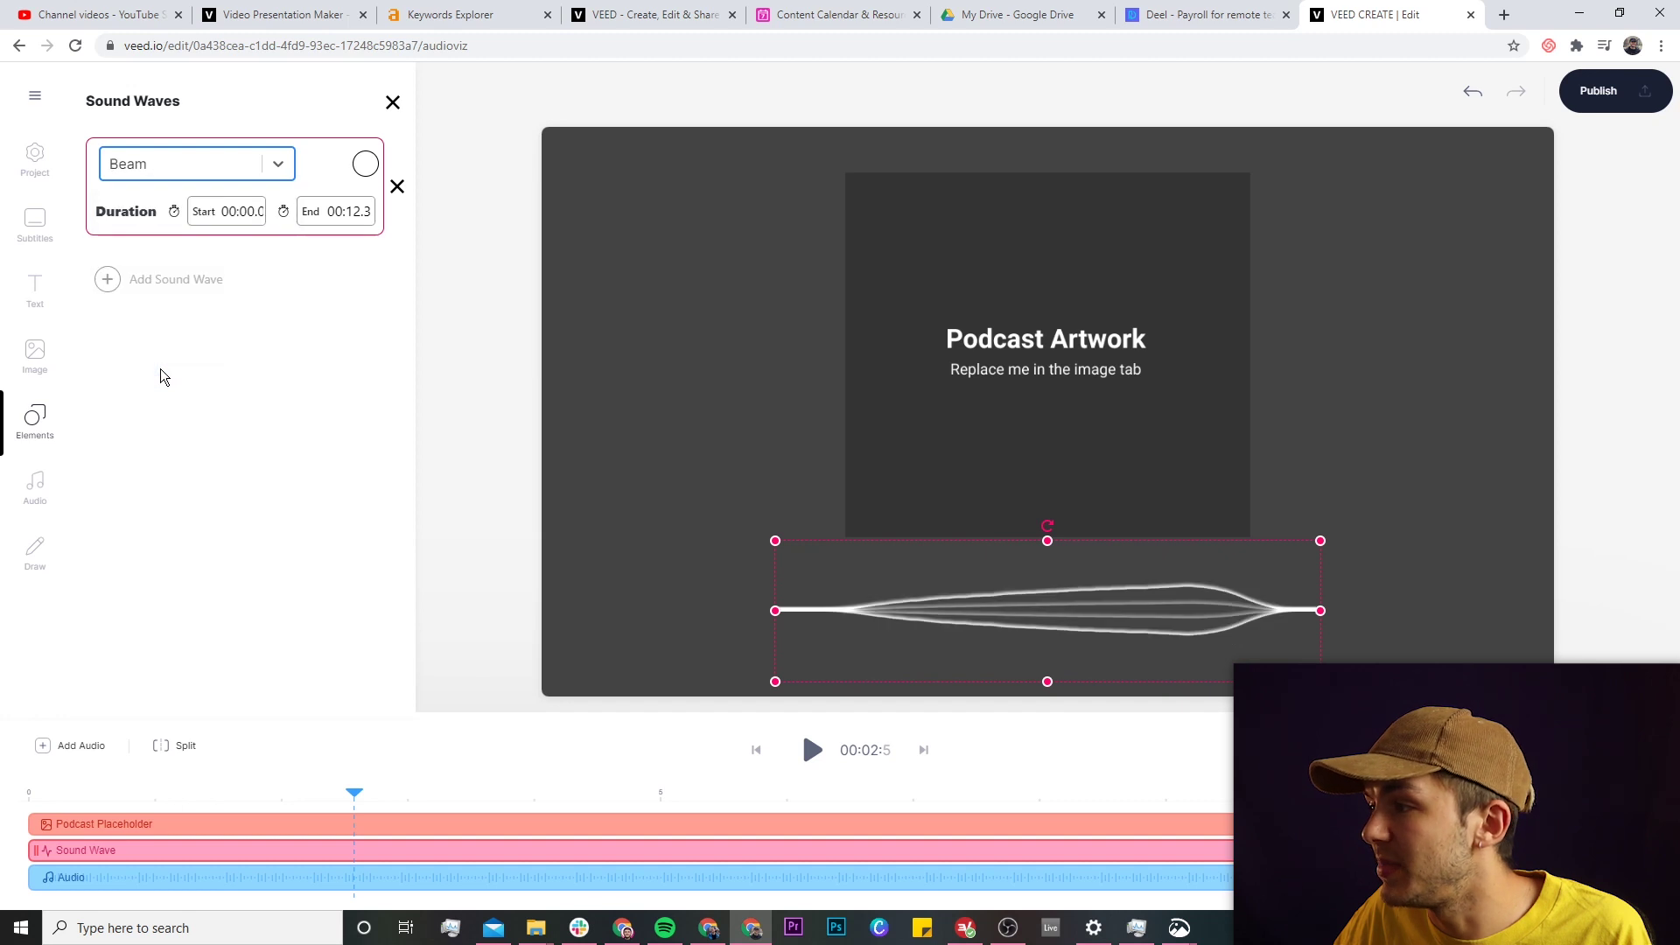
# Preview the Beam wave and check its colour options without changing them.
pyautogui.click(813, 751)
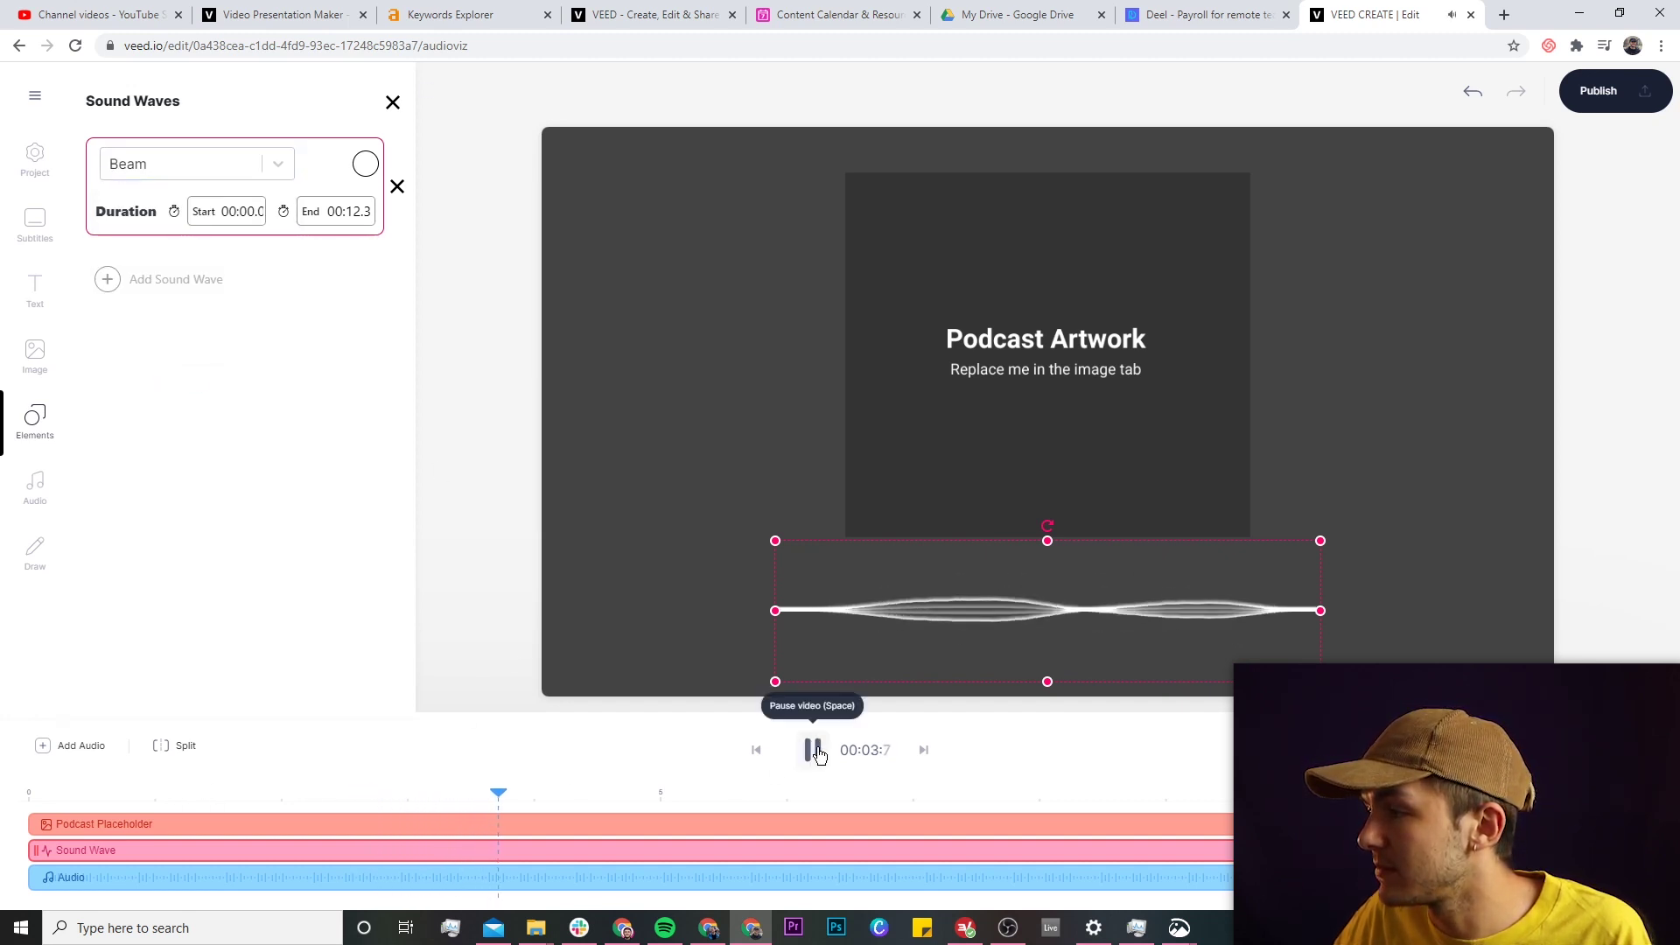
pyautogui.click(812, 751)
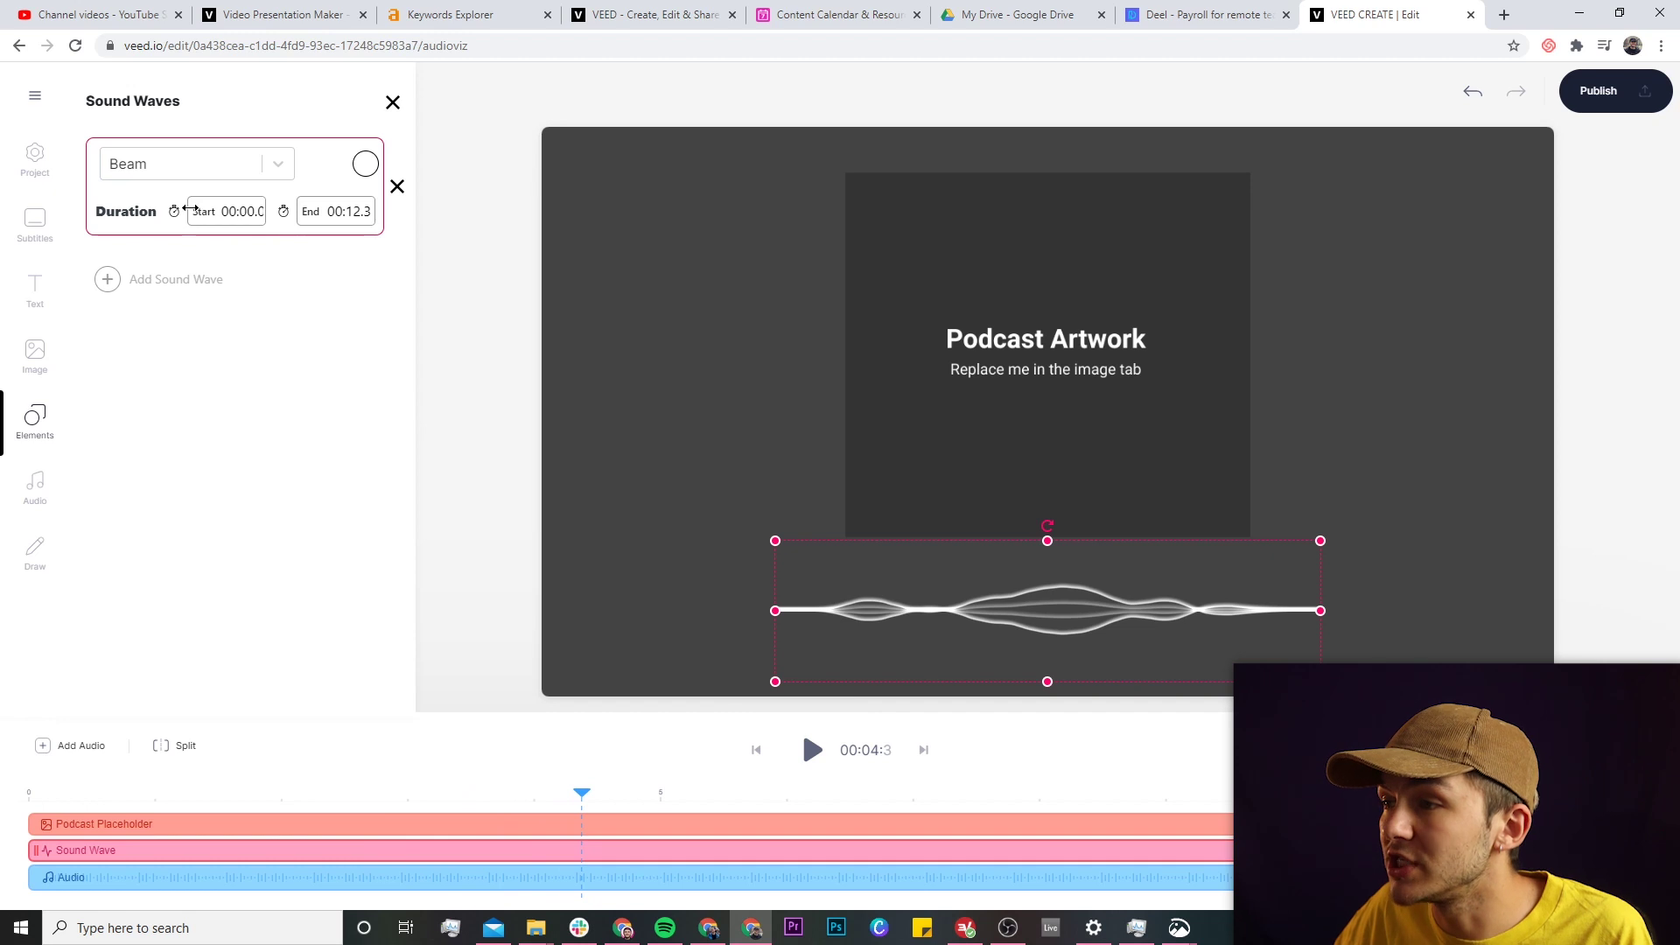
pyautogui.click(365, 164)
pyautogui.click(770, 531)
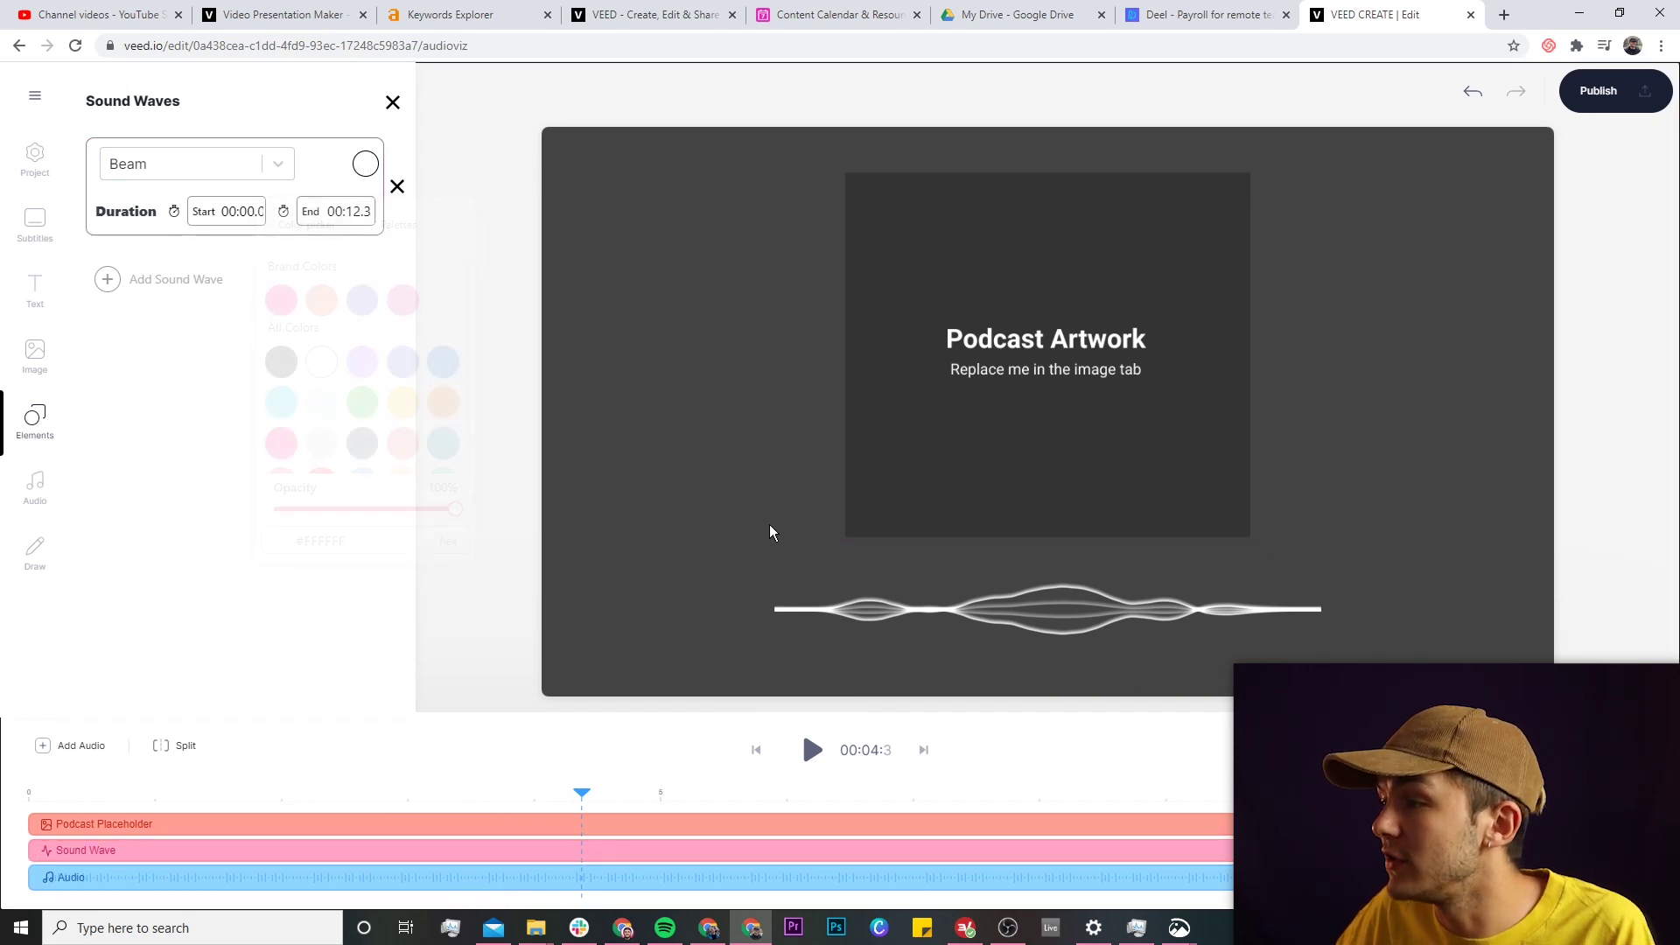
pyautogui.click(852, 588)
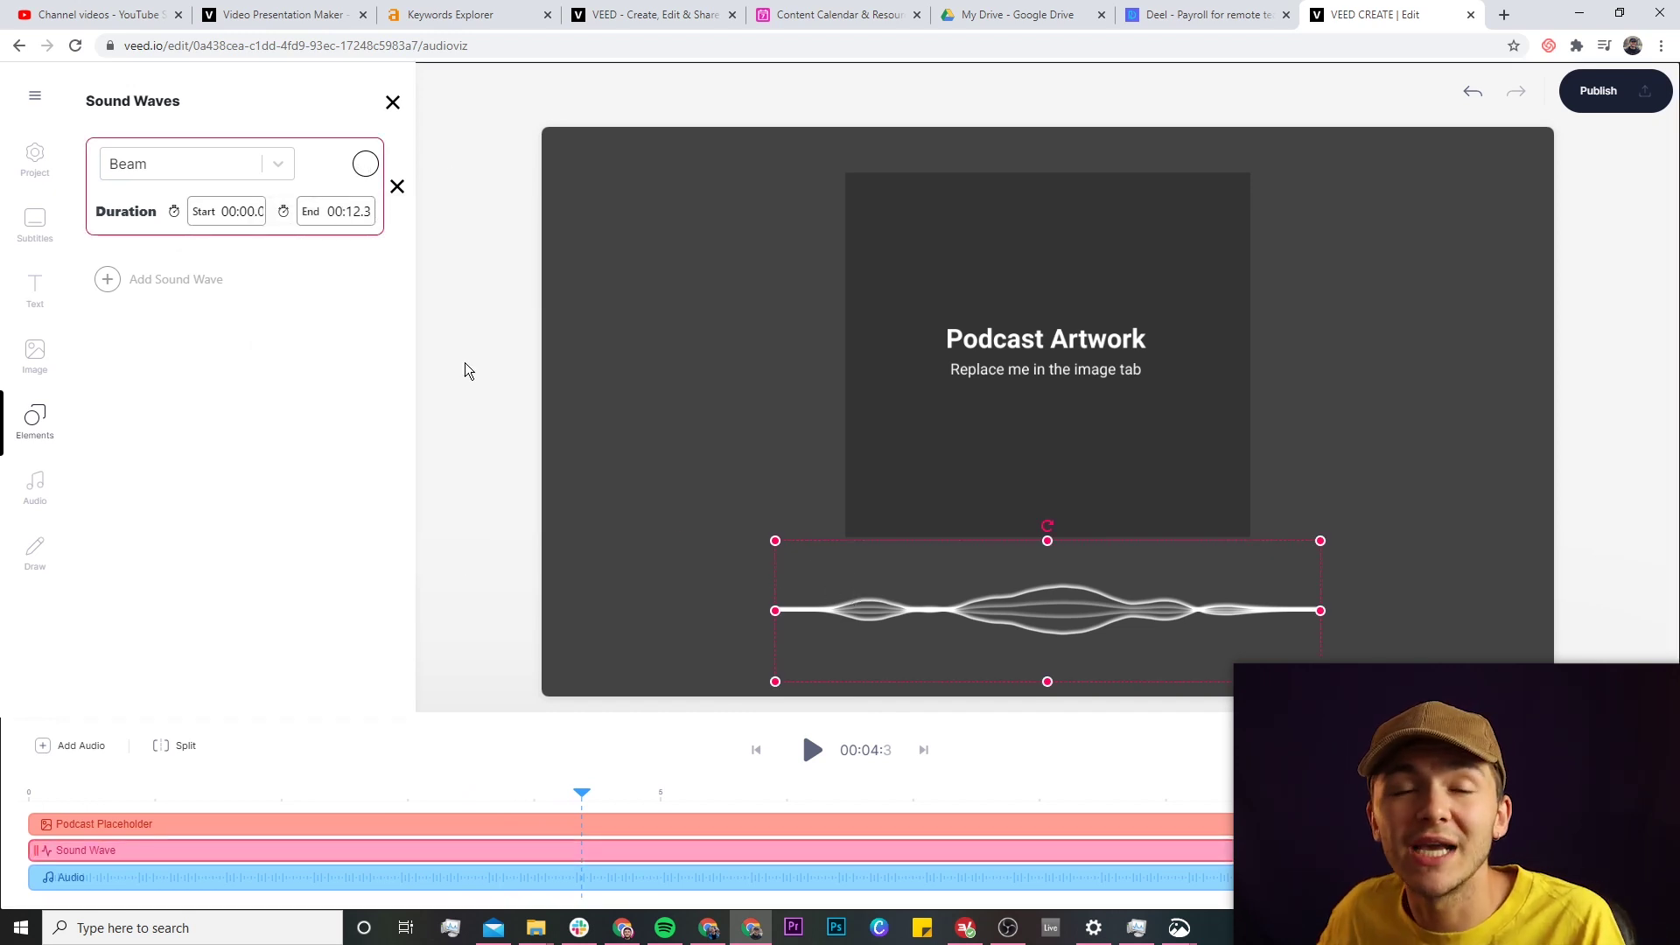
# Delete the Podcast Artwork placeholder image.
pyautogui.click(945, 326)
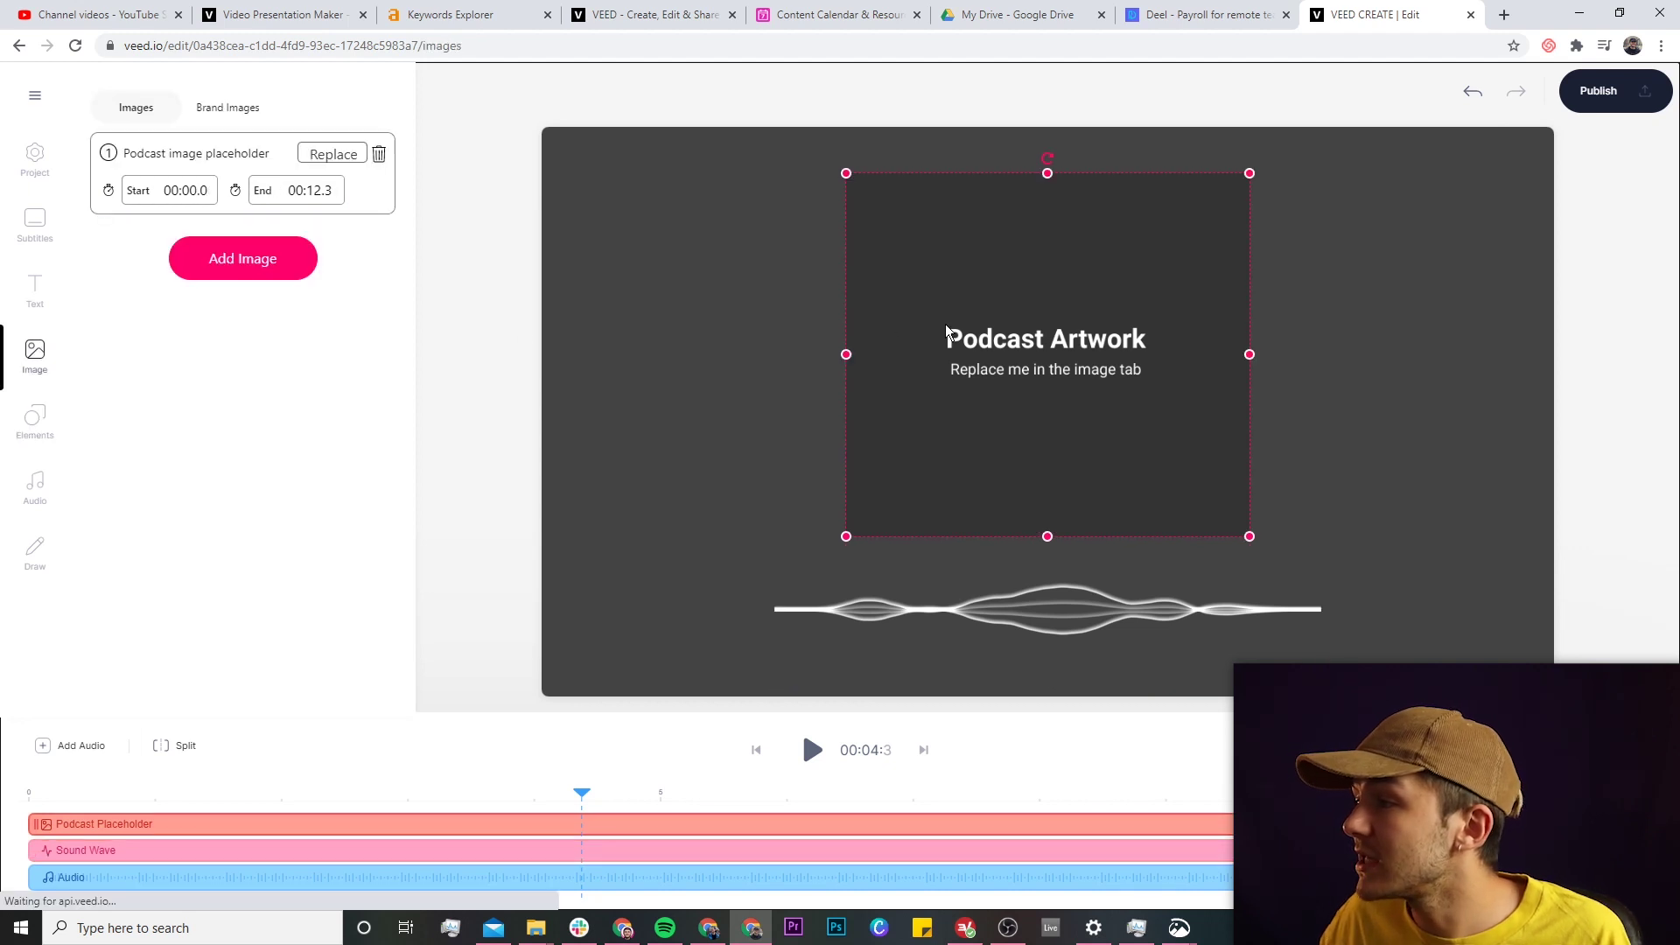
pyautogui.click(337, 155)
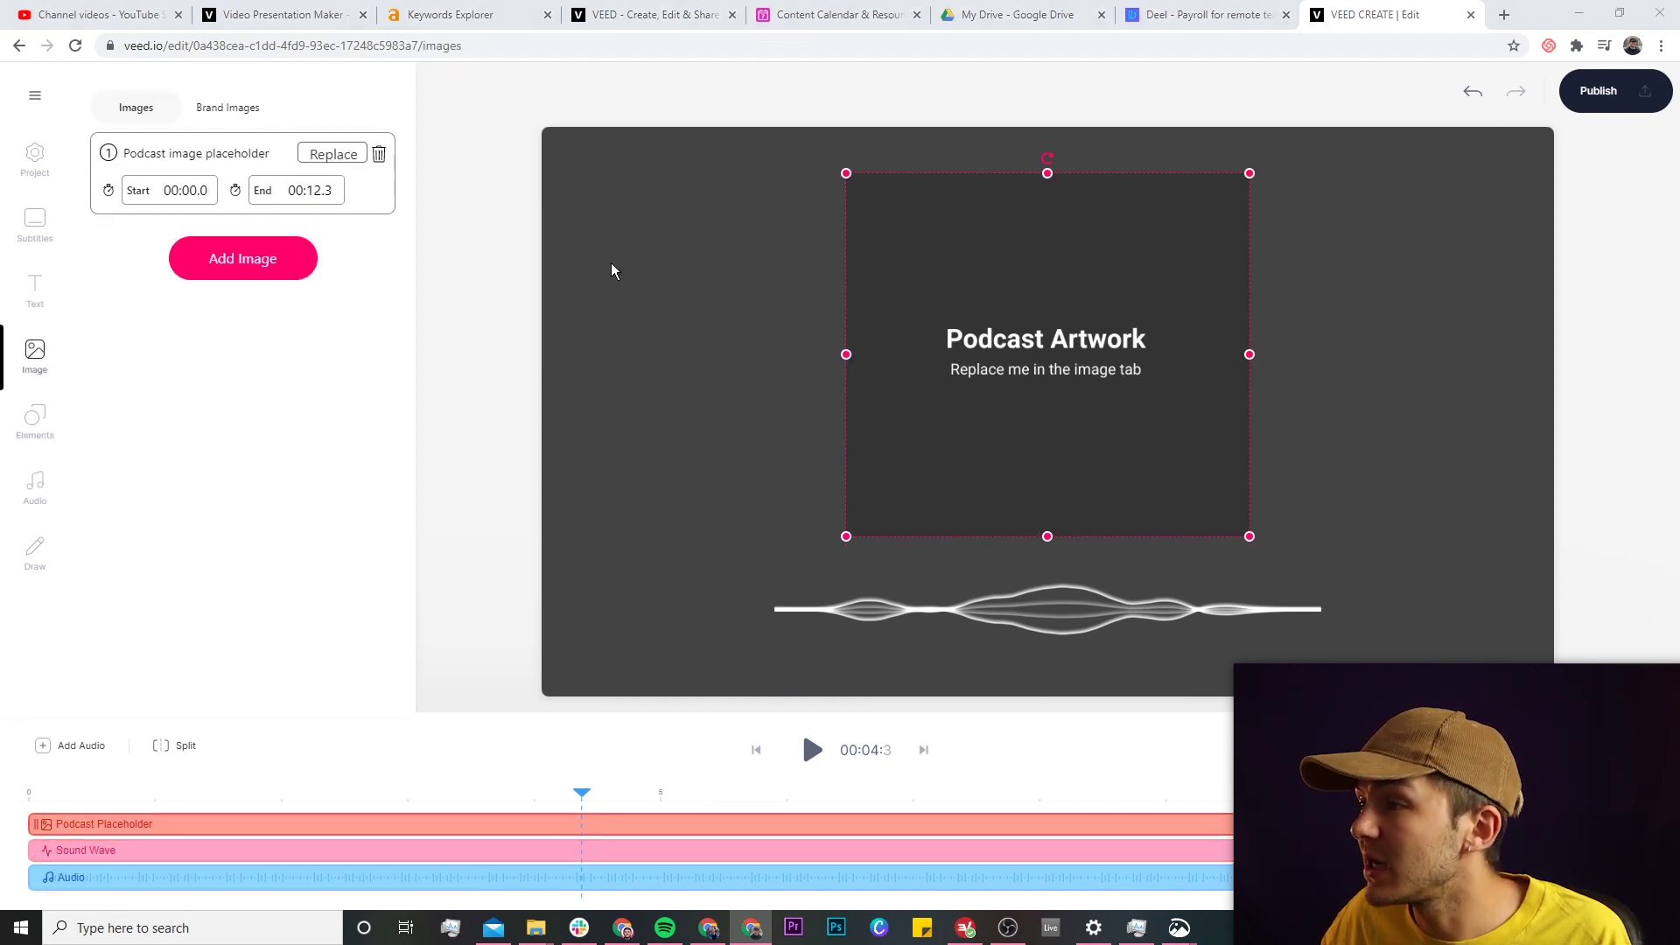
pyautogui.click(983, 788)
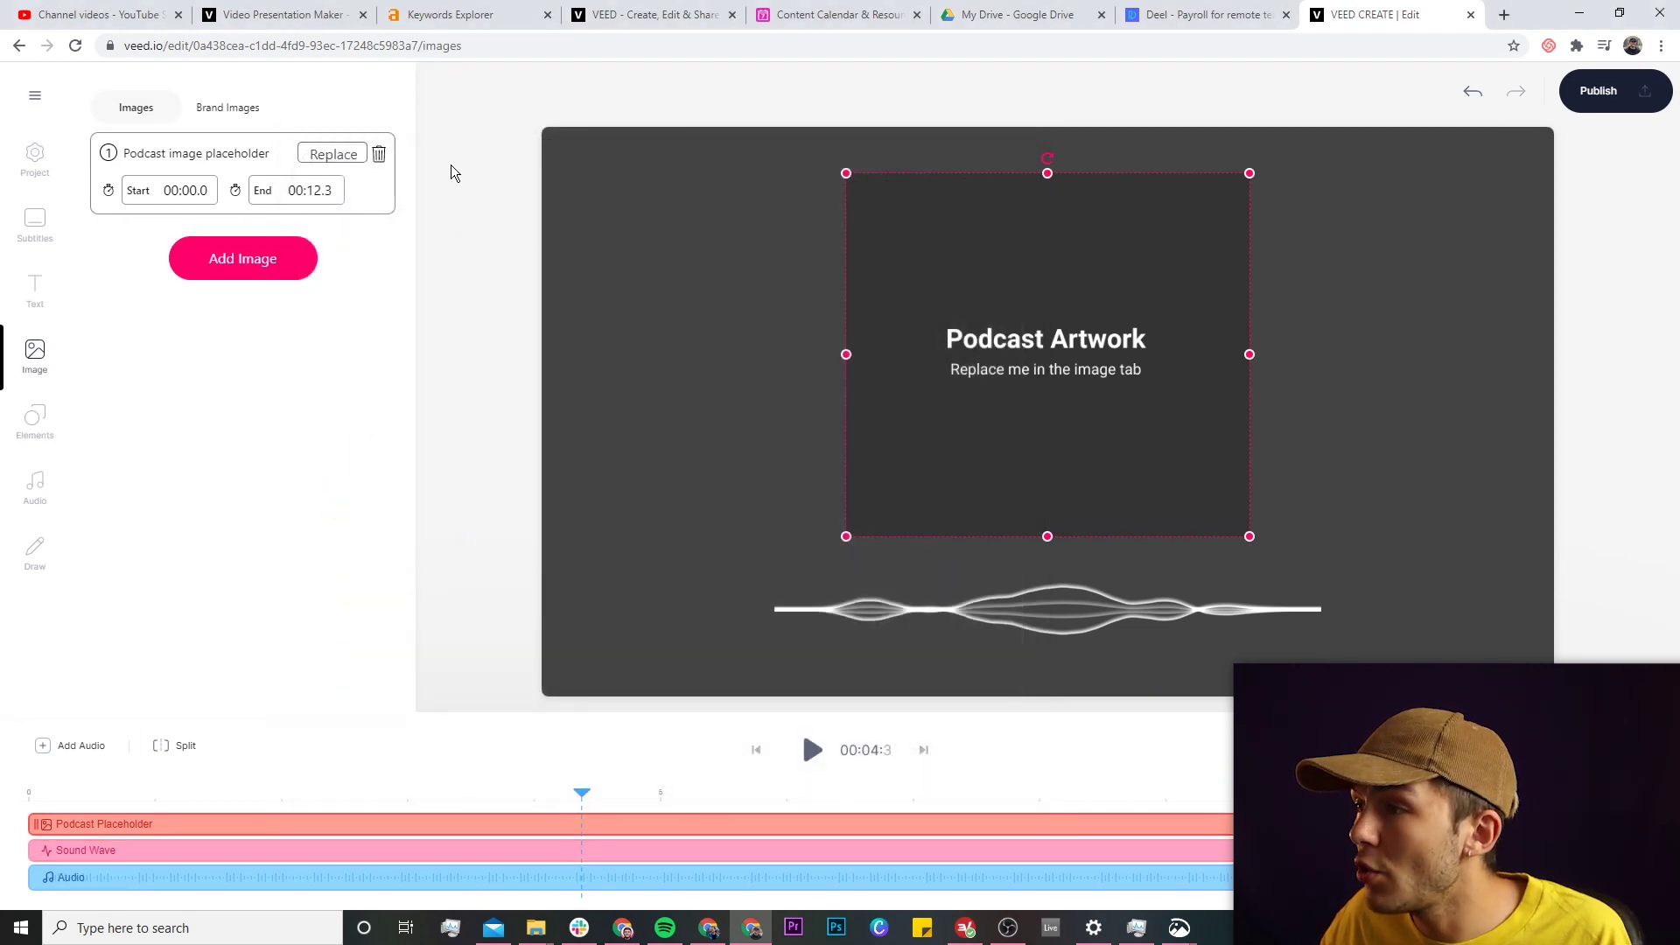
pyautogui.click(374, 155)
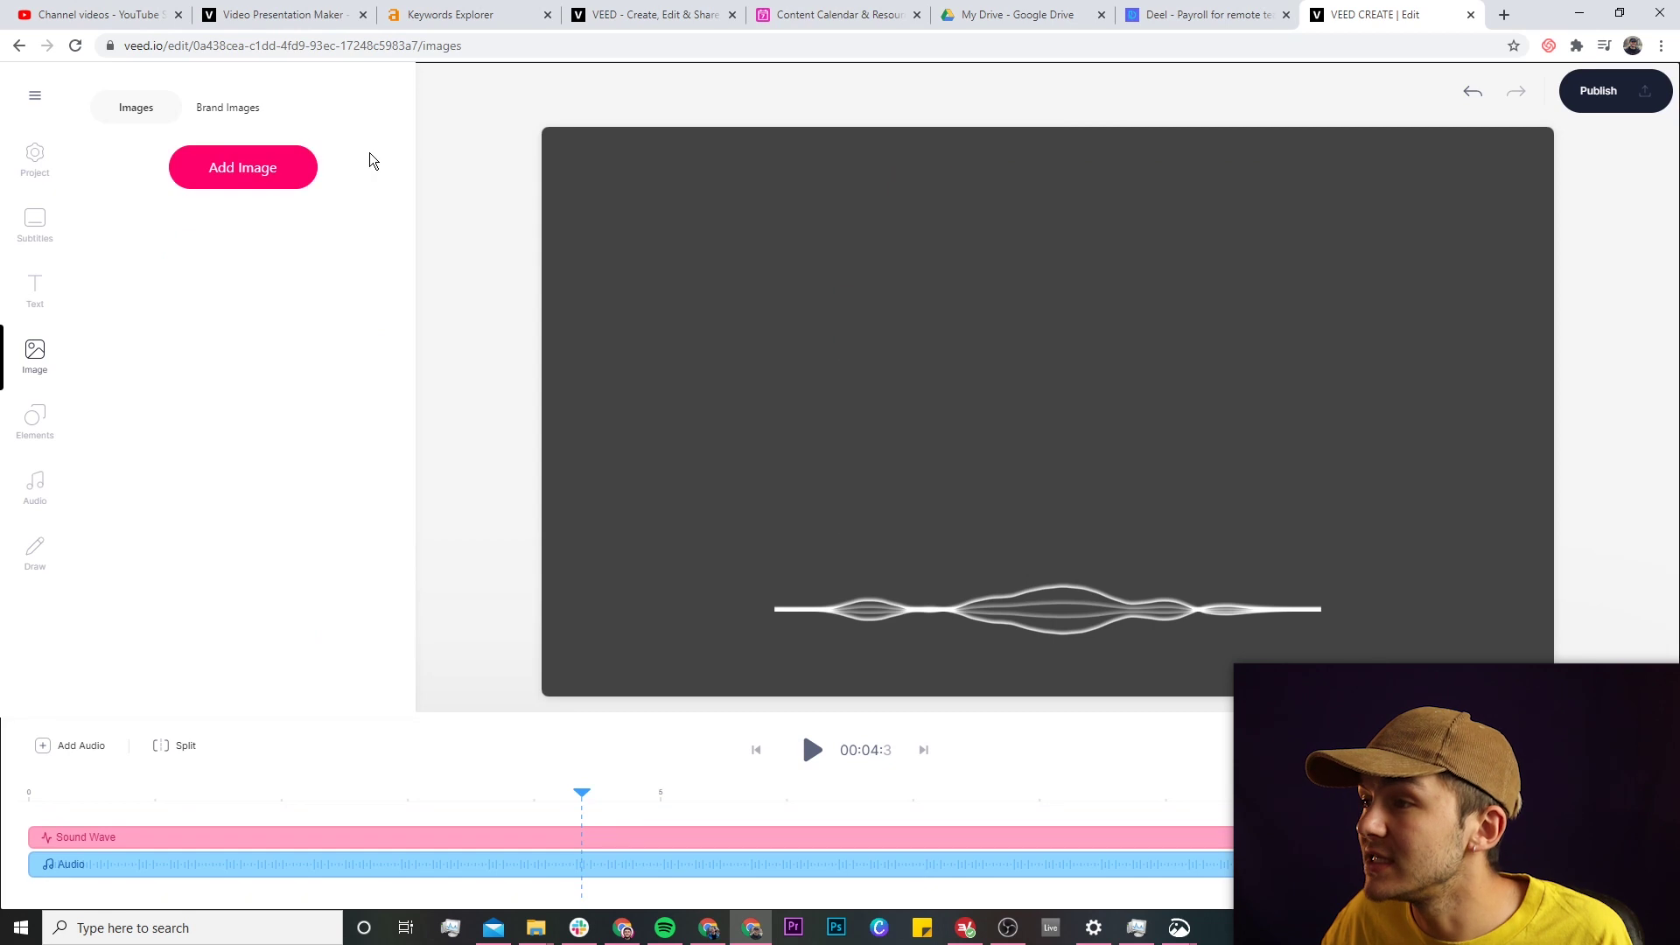
# Add me cut out.png and enlarge it at the canvas's bottom-left.
pyautogui.click(243, 174)
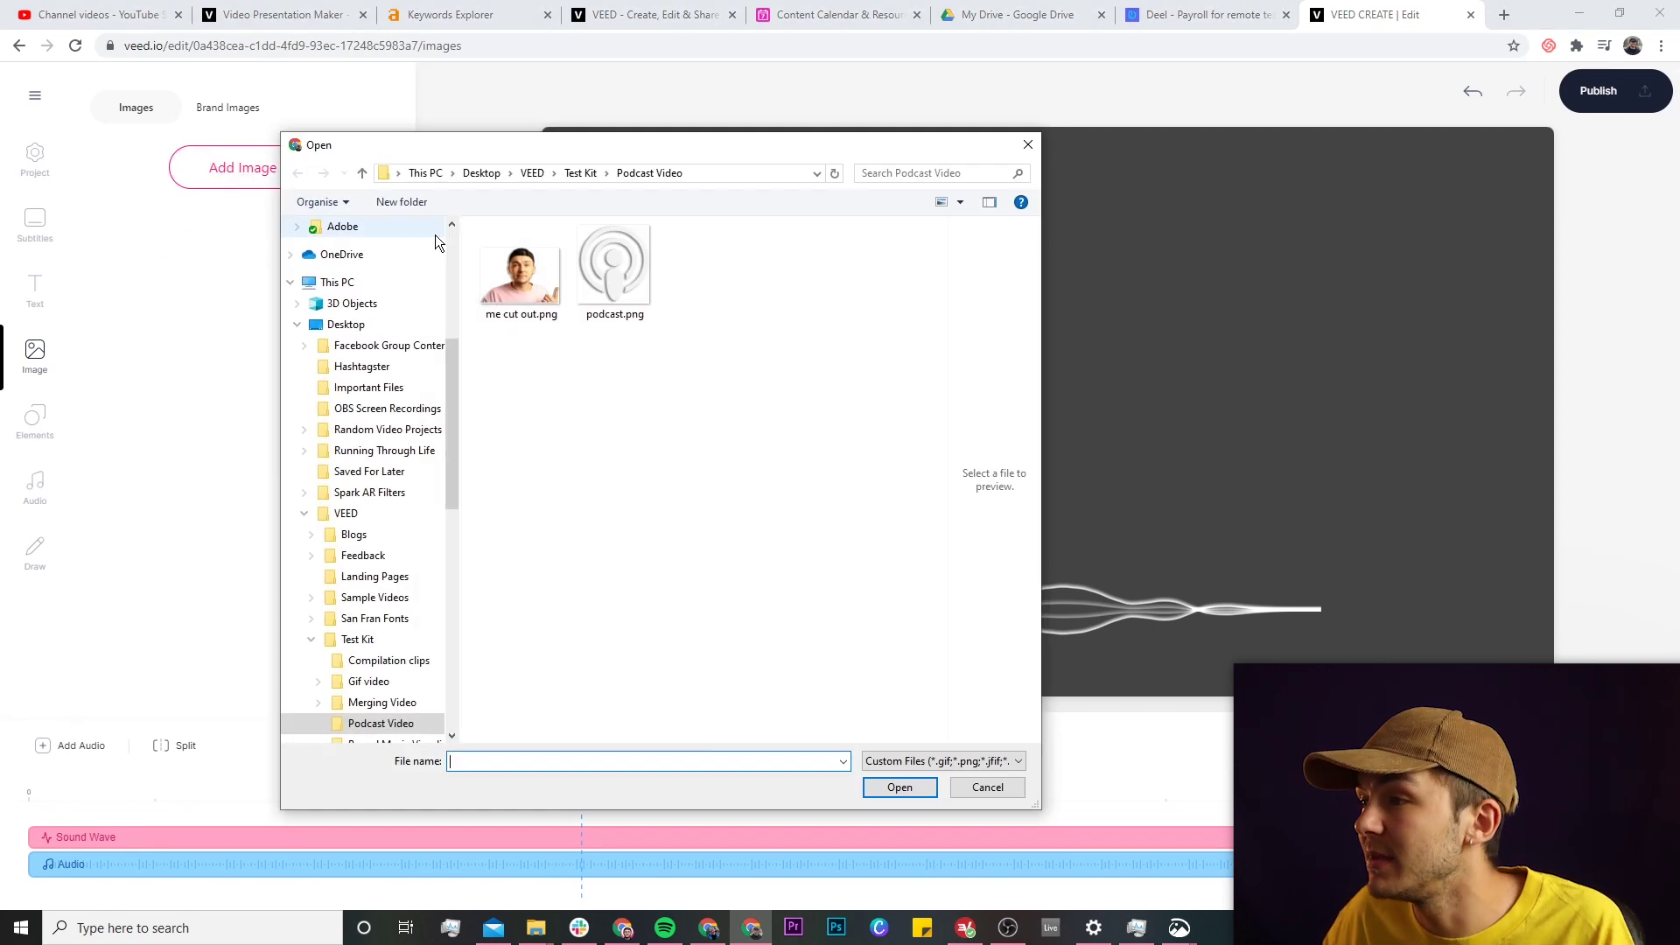
pyautogui.click(518, 278)
pyautogui.click(919, 791)
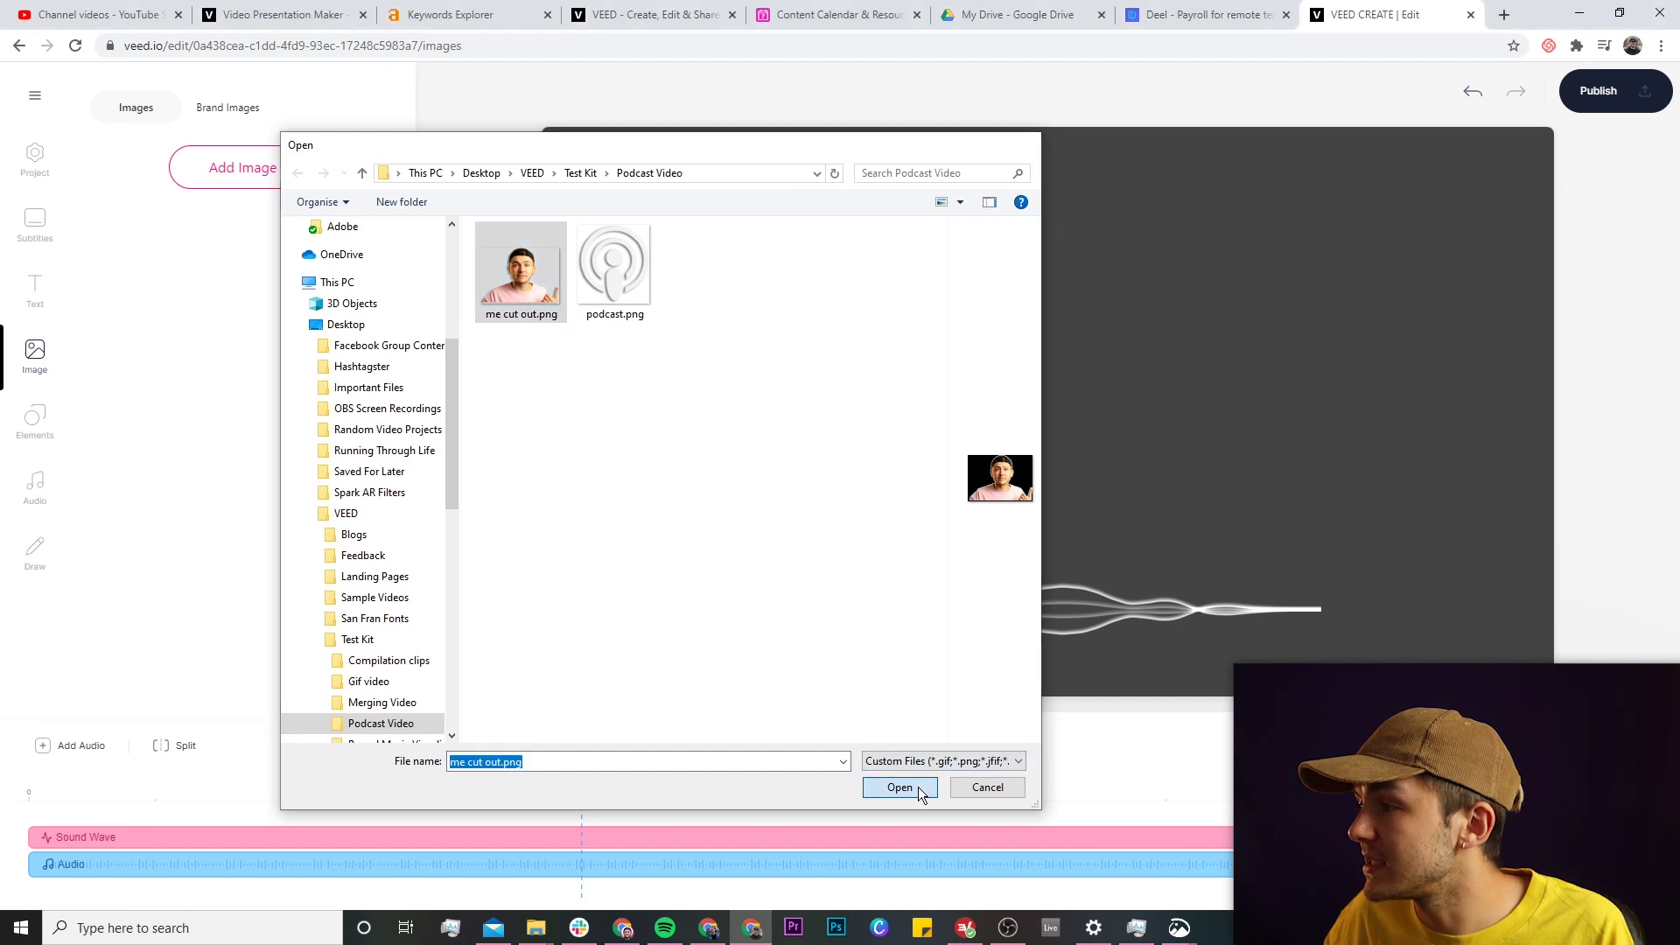
pyautogui.moveTo(994, 490); pyautogui.dragTo(634, 679)
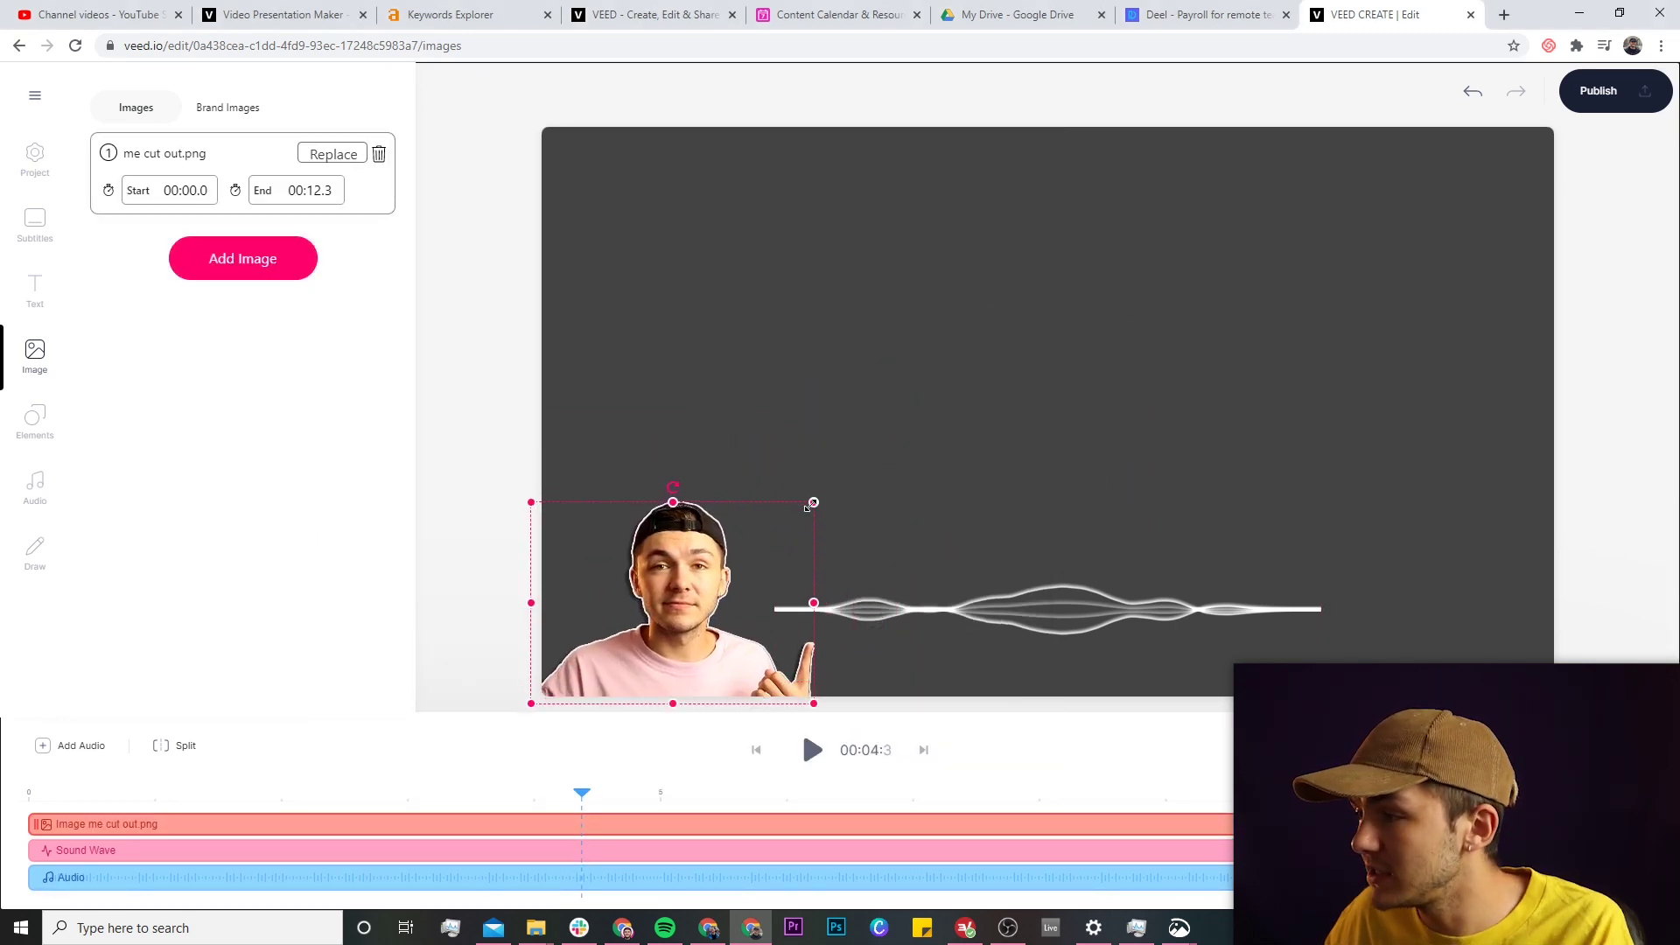
pyautogui.moveTo(813, 503); pyautogui.dragTo(1084, 275)
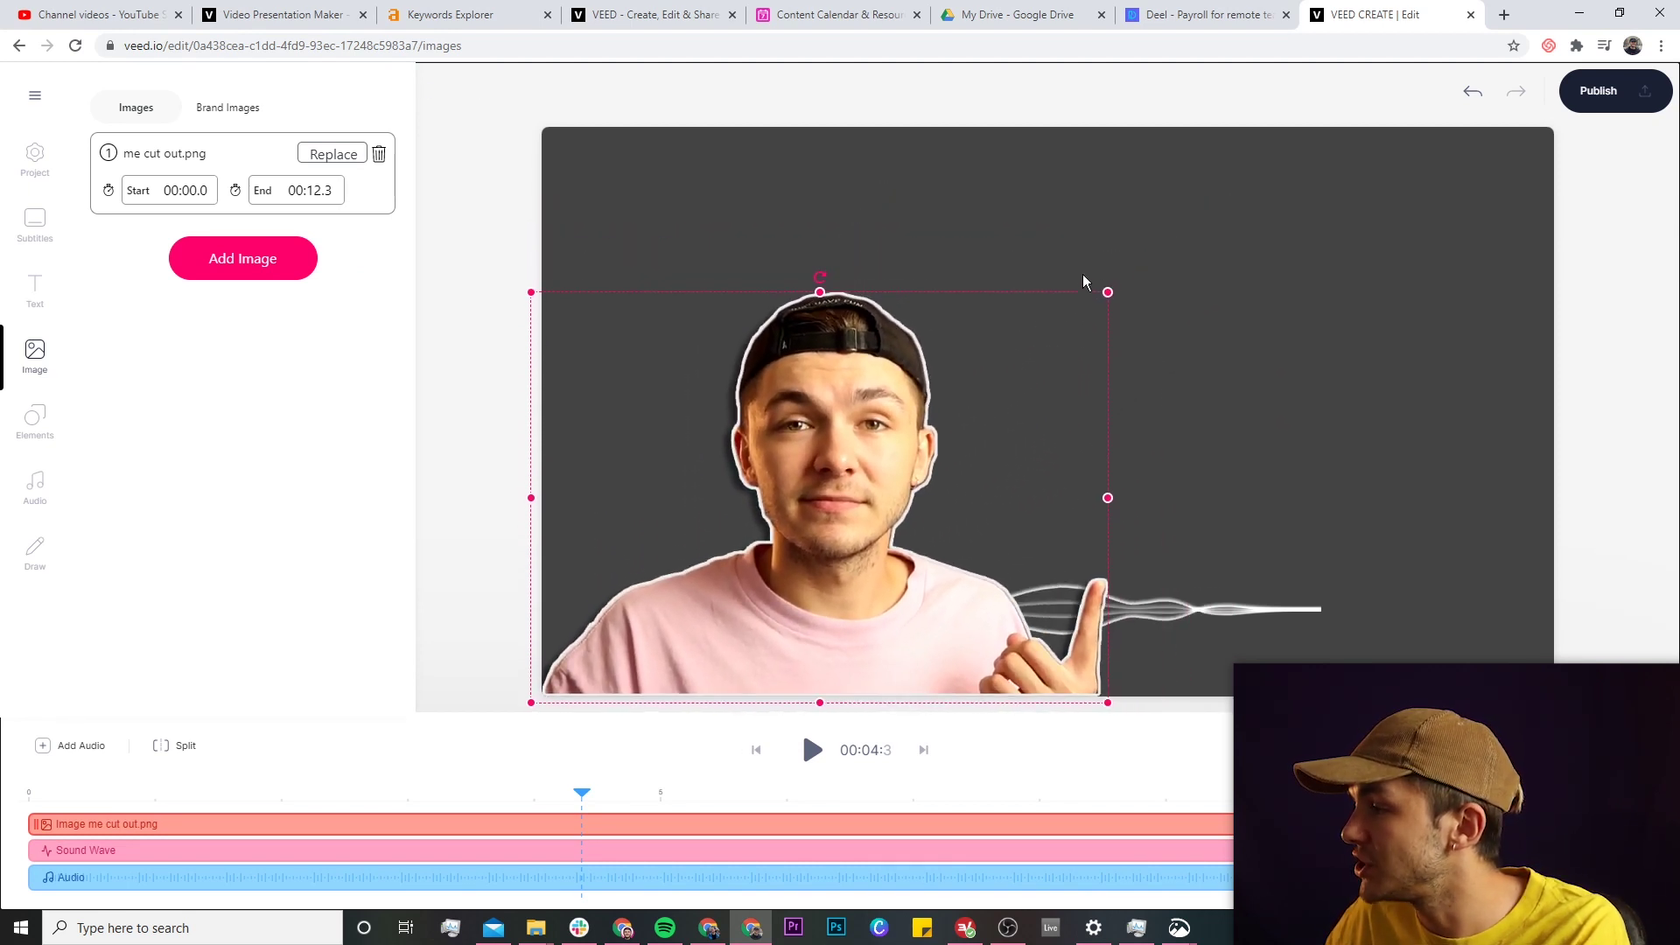
# Move the sound wave beside the host's face and stretch it to the right edge.
pyautogui.click(1177, 617)
pyautogui.moveTo(1173, 616); pyautogui.dragTo(1294, 536)
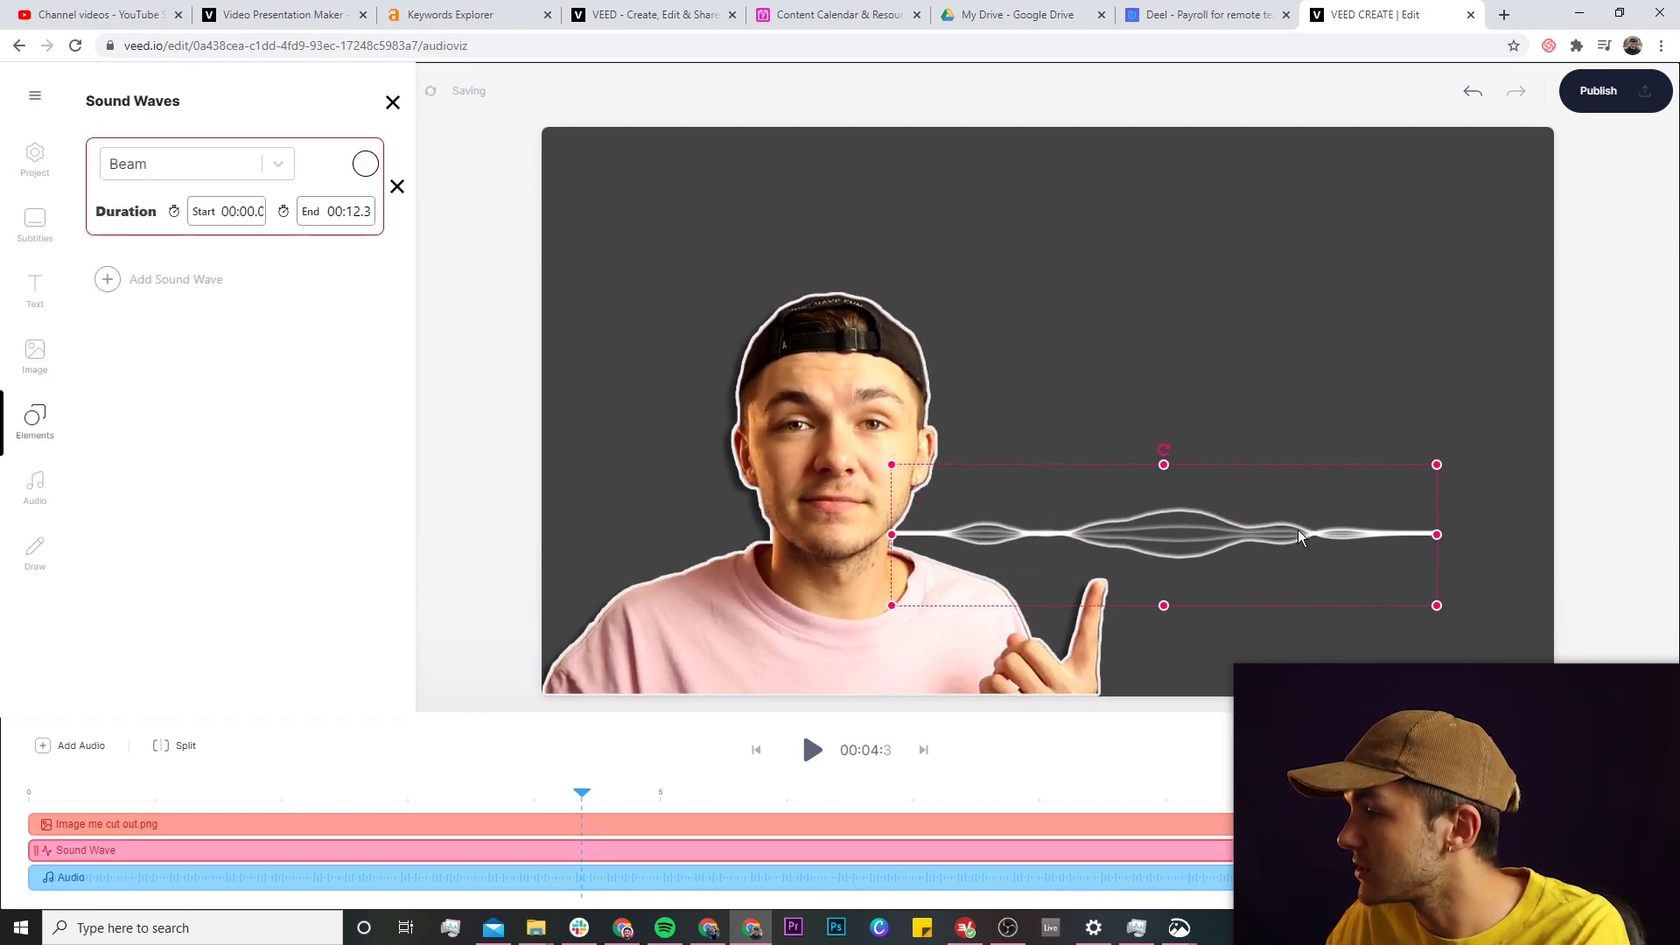
pyautogui.moveTo(1437, 534); pyautogui.dragTo(1553, 534)
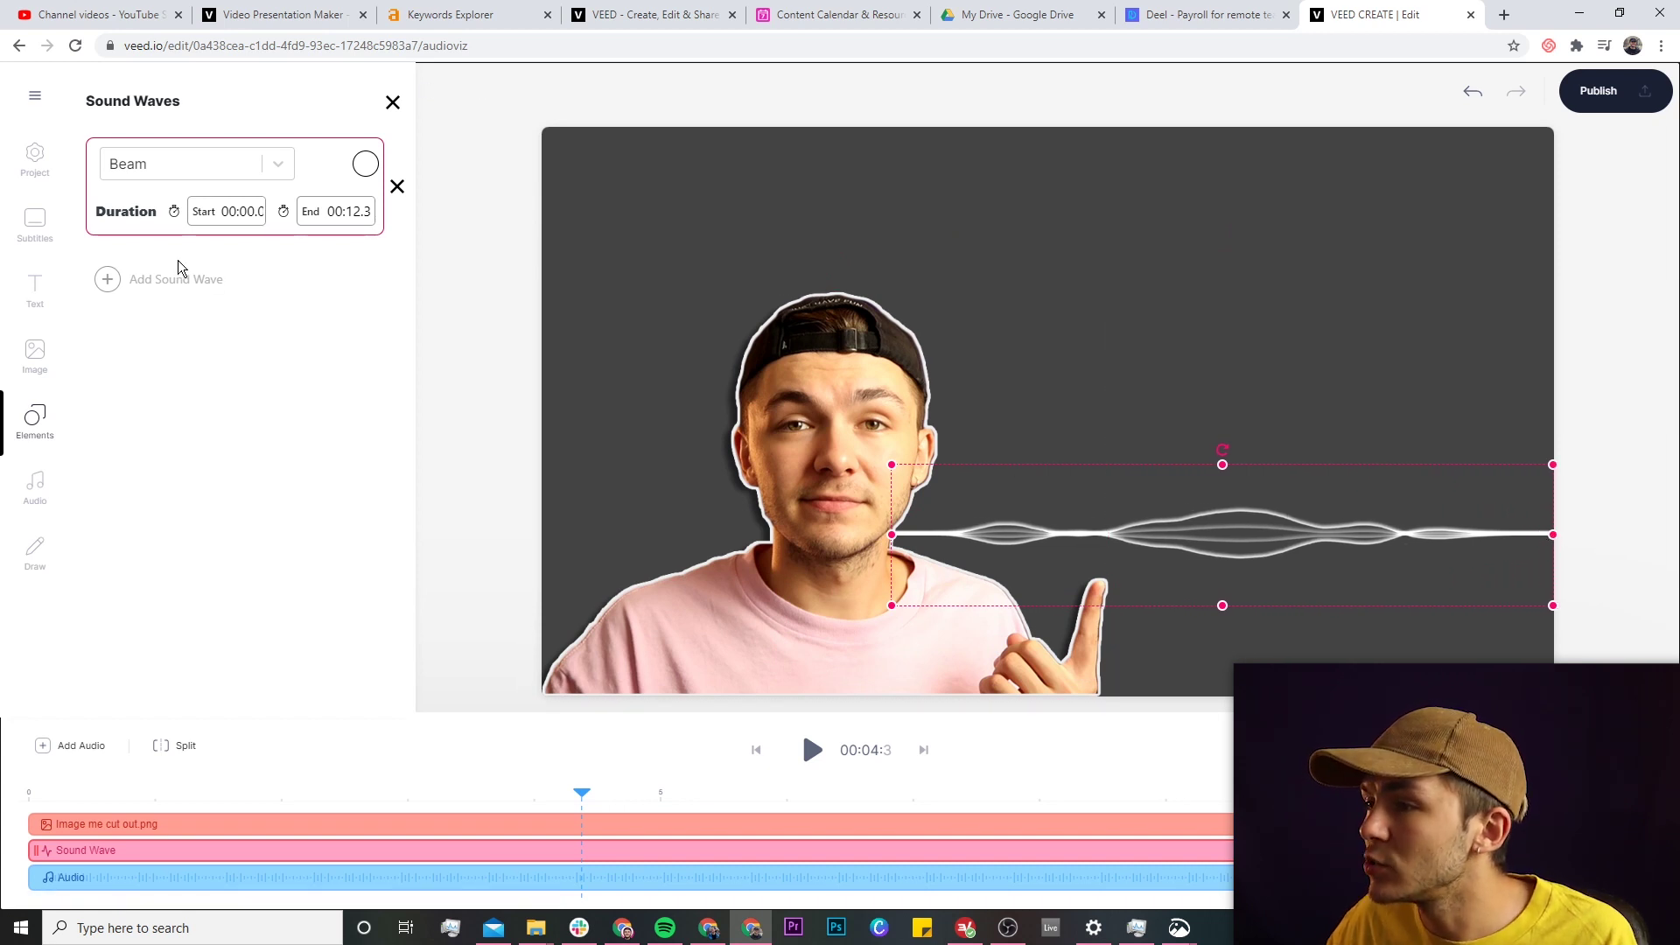
pyautogui.click(38, 353)
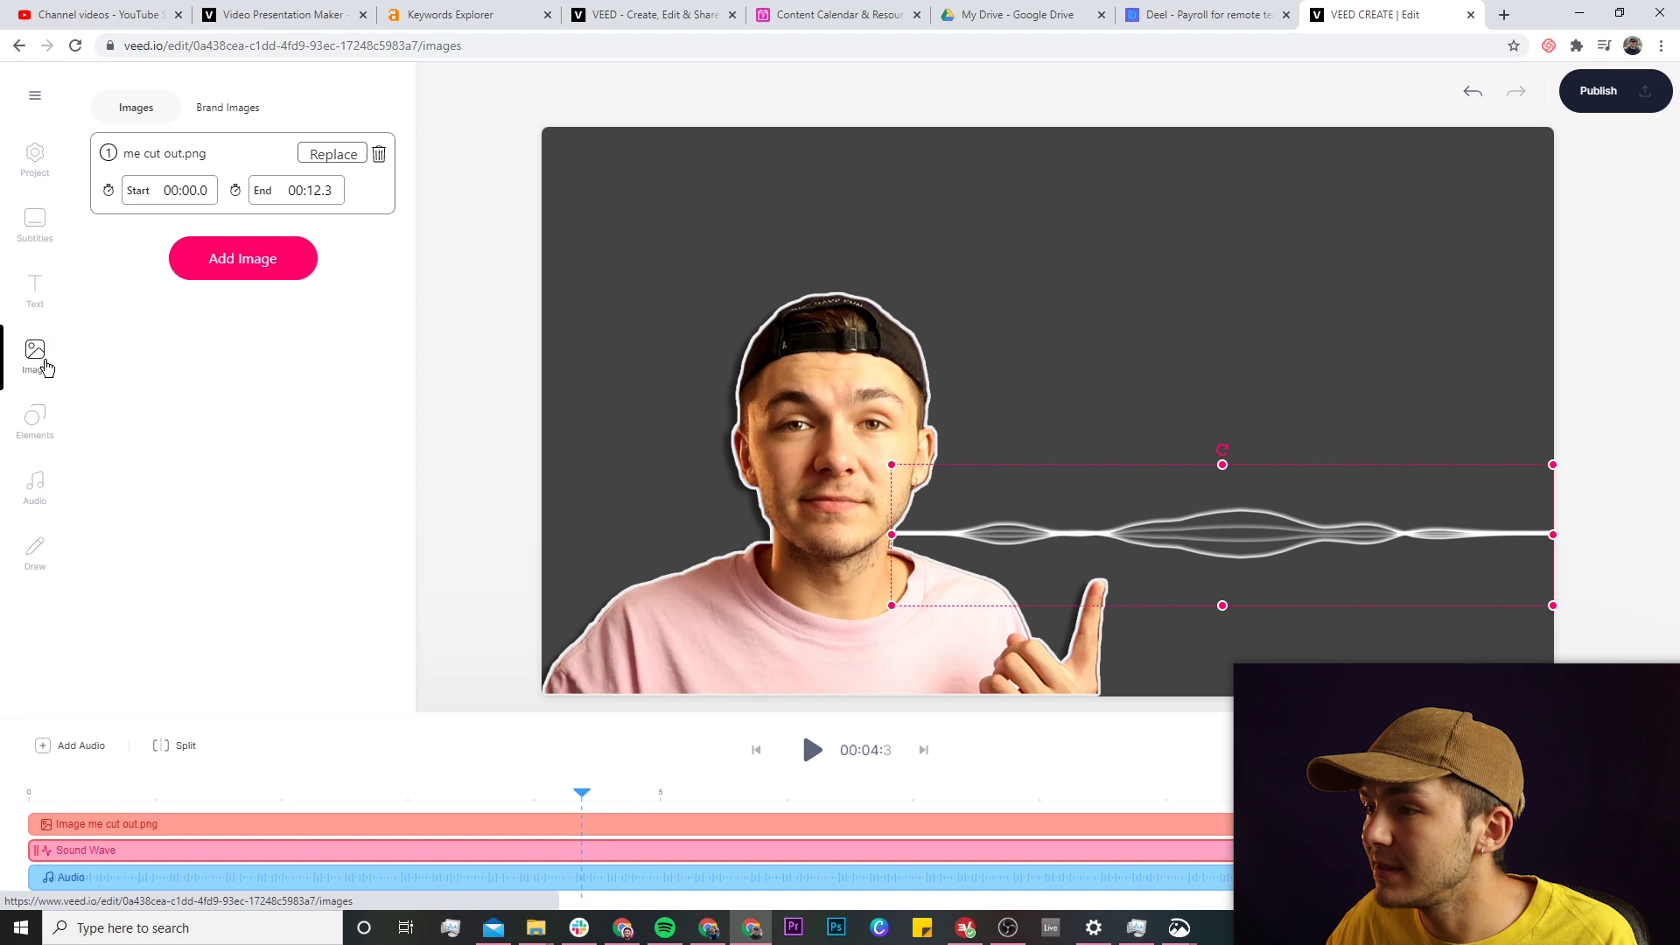
pyautogui.click(247, 280)
# Add podcast.png and place the icon at the upper right of the canvas.
pyautogui.click(586, 296)
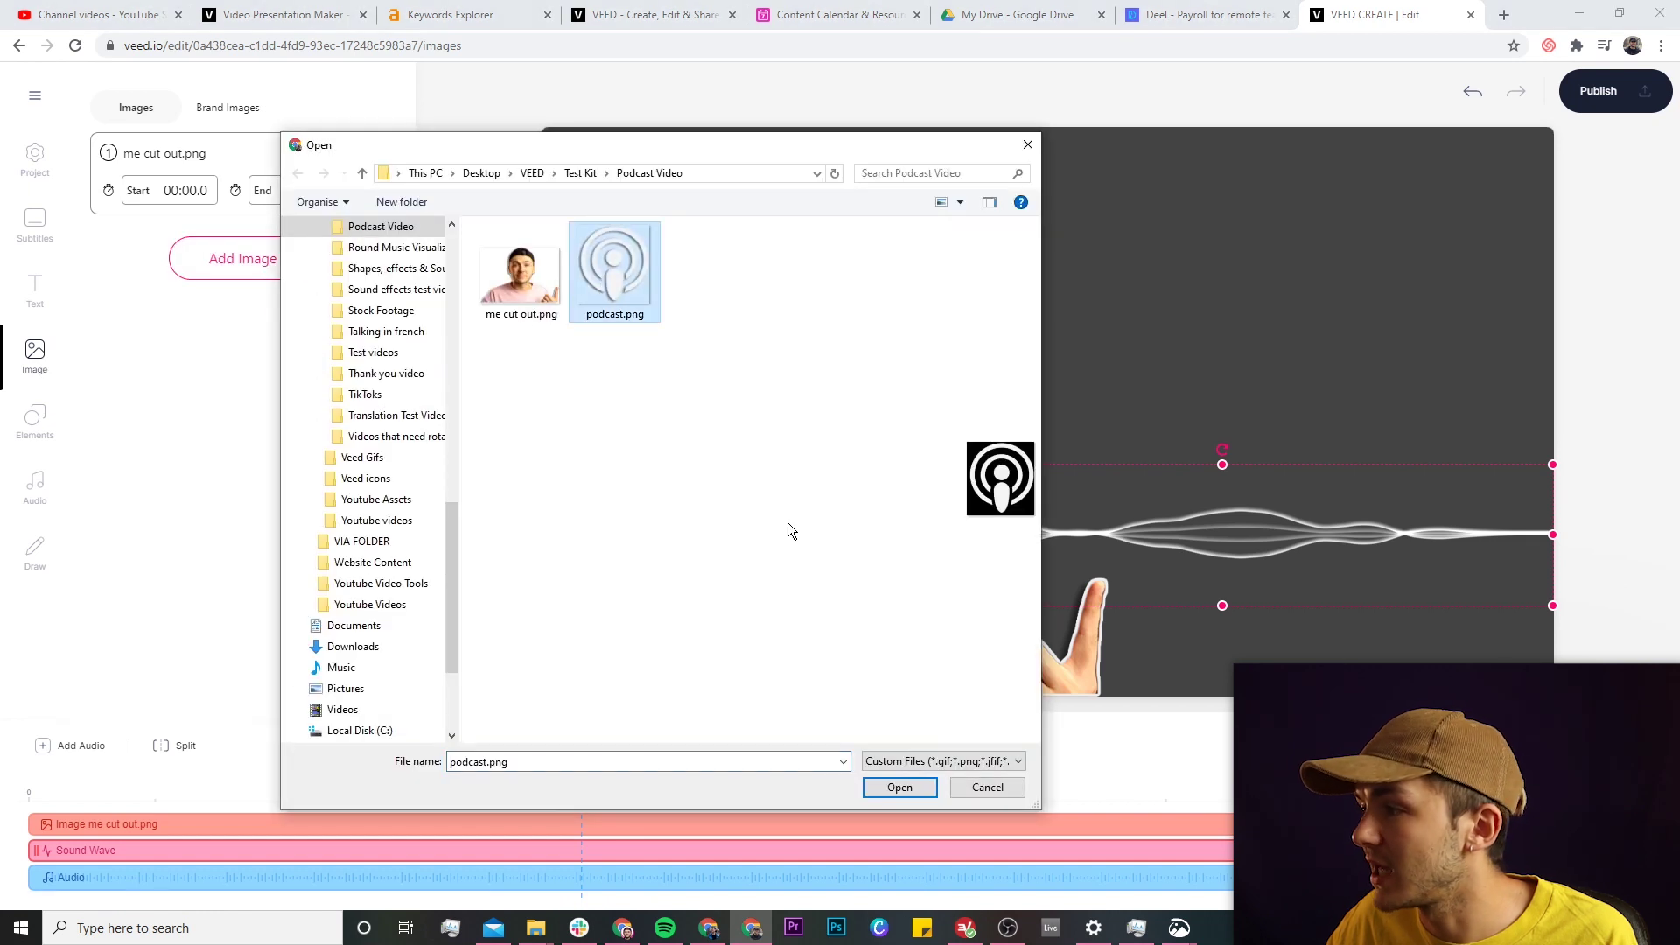
pyautogui.click(899, 786)
pyautogui.moveTo(1011, 364); pyautogui.dragTo(1206, 261)
pyautogui.click(838, 347)
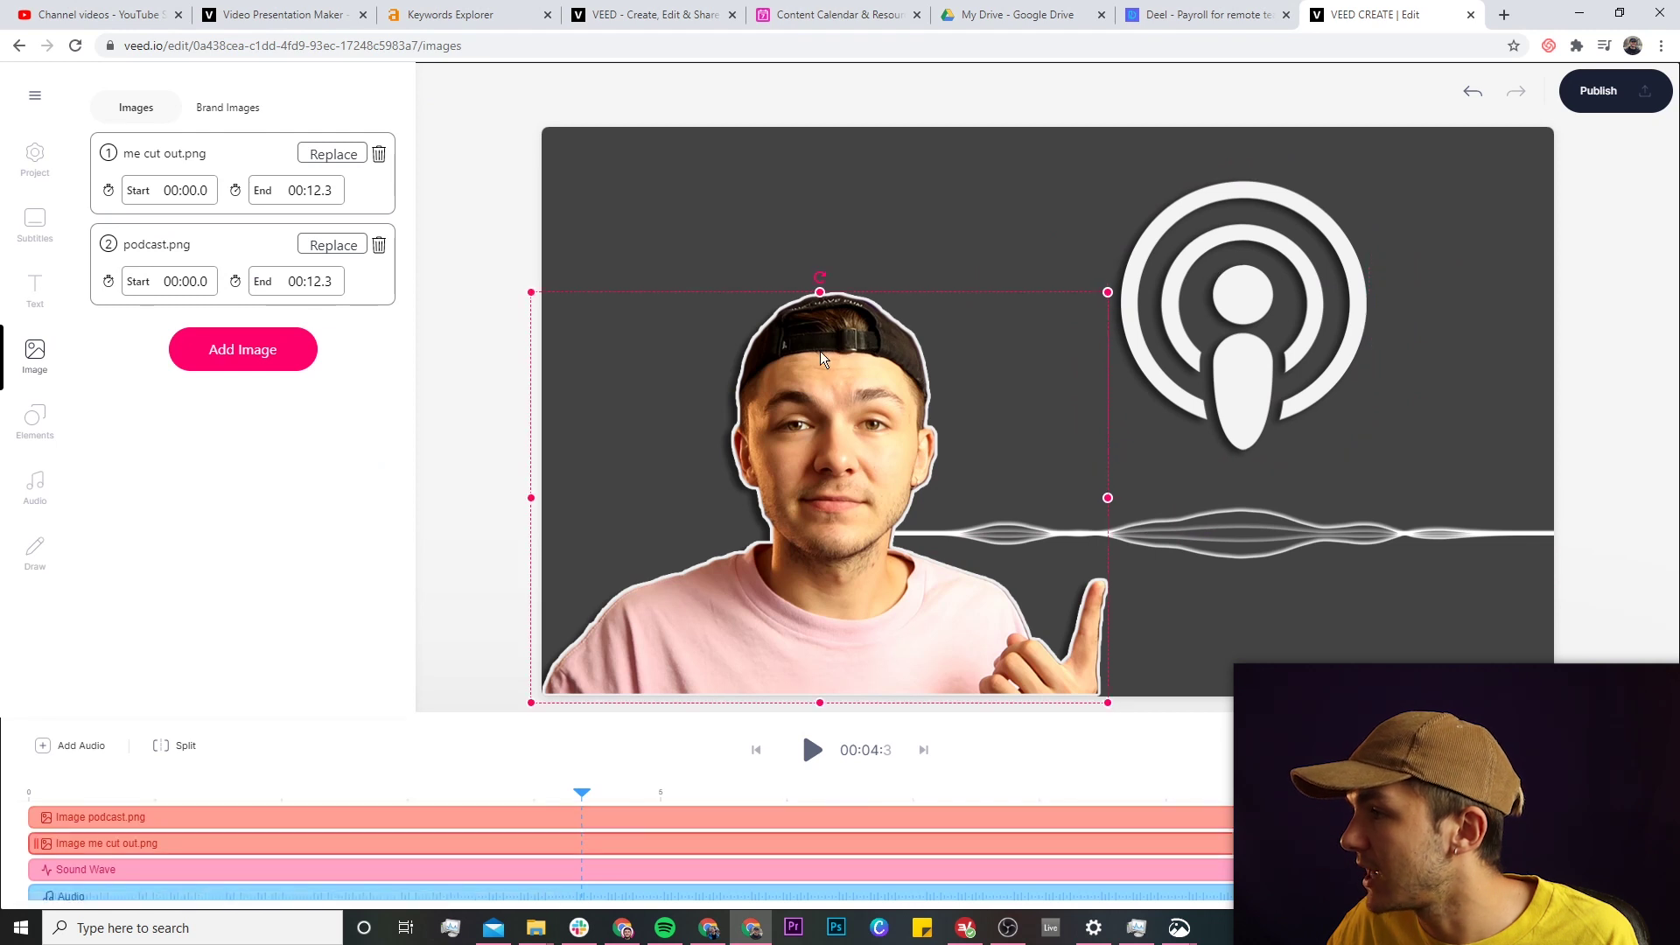
pyautogui.click(469, 330)
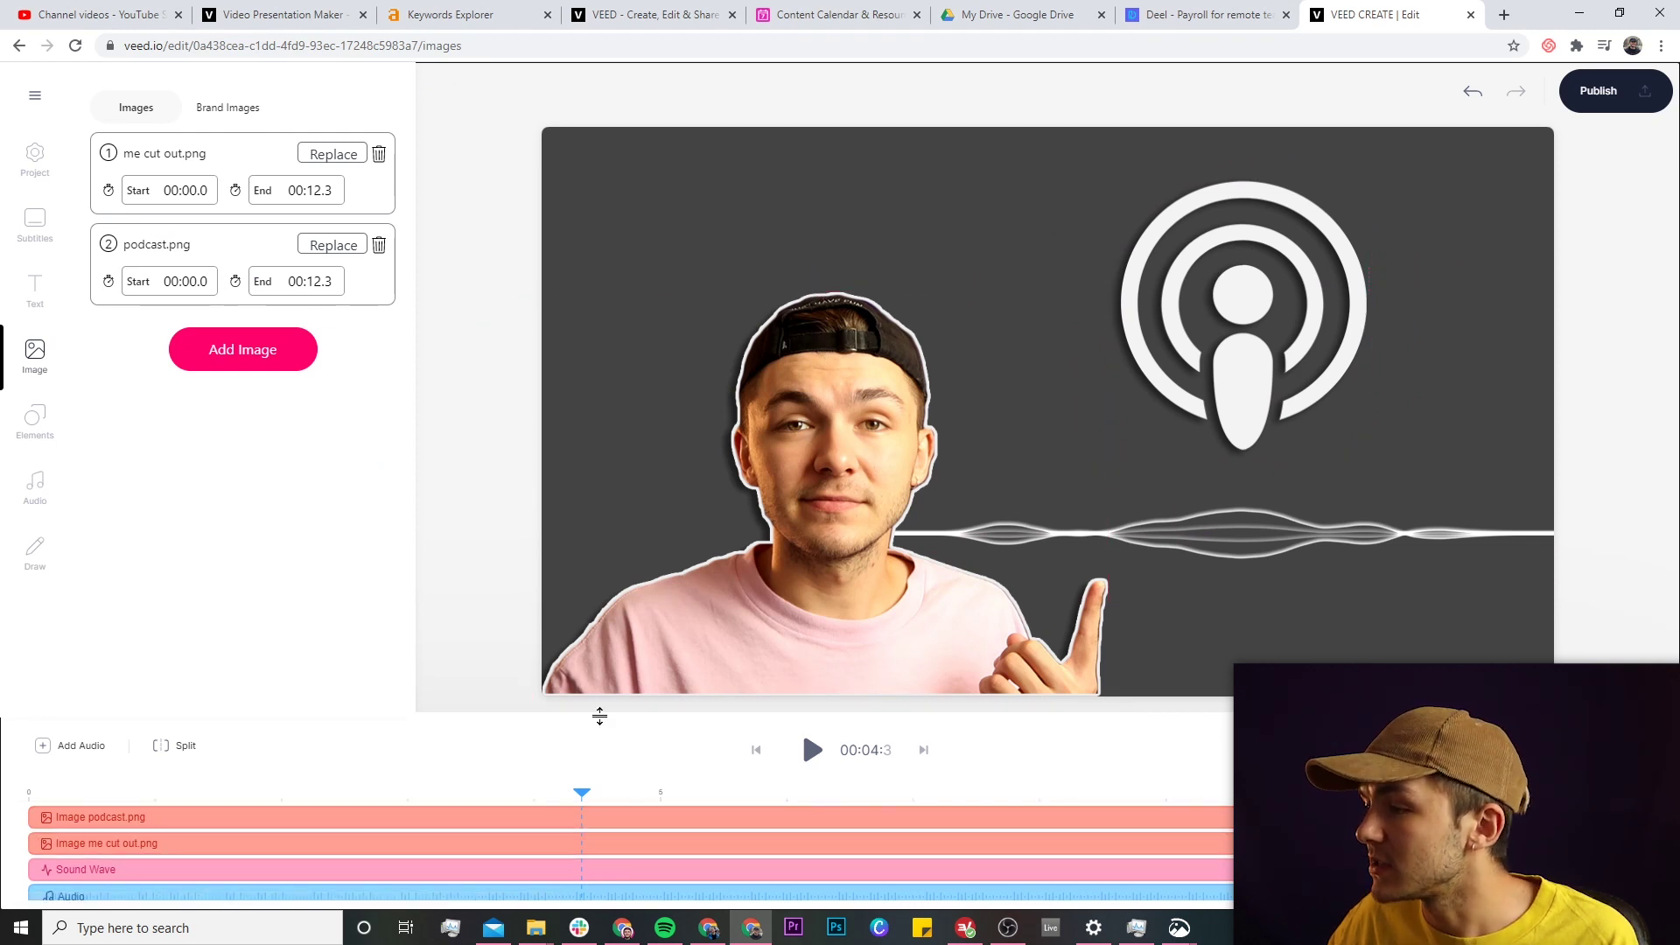
# Preview the video from near the start.
pyautogui.click(180, 792)
pyautogui.click(814, 750)
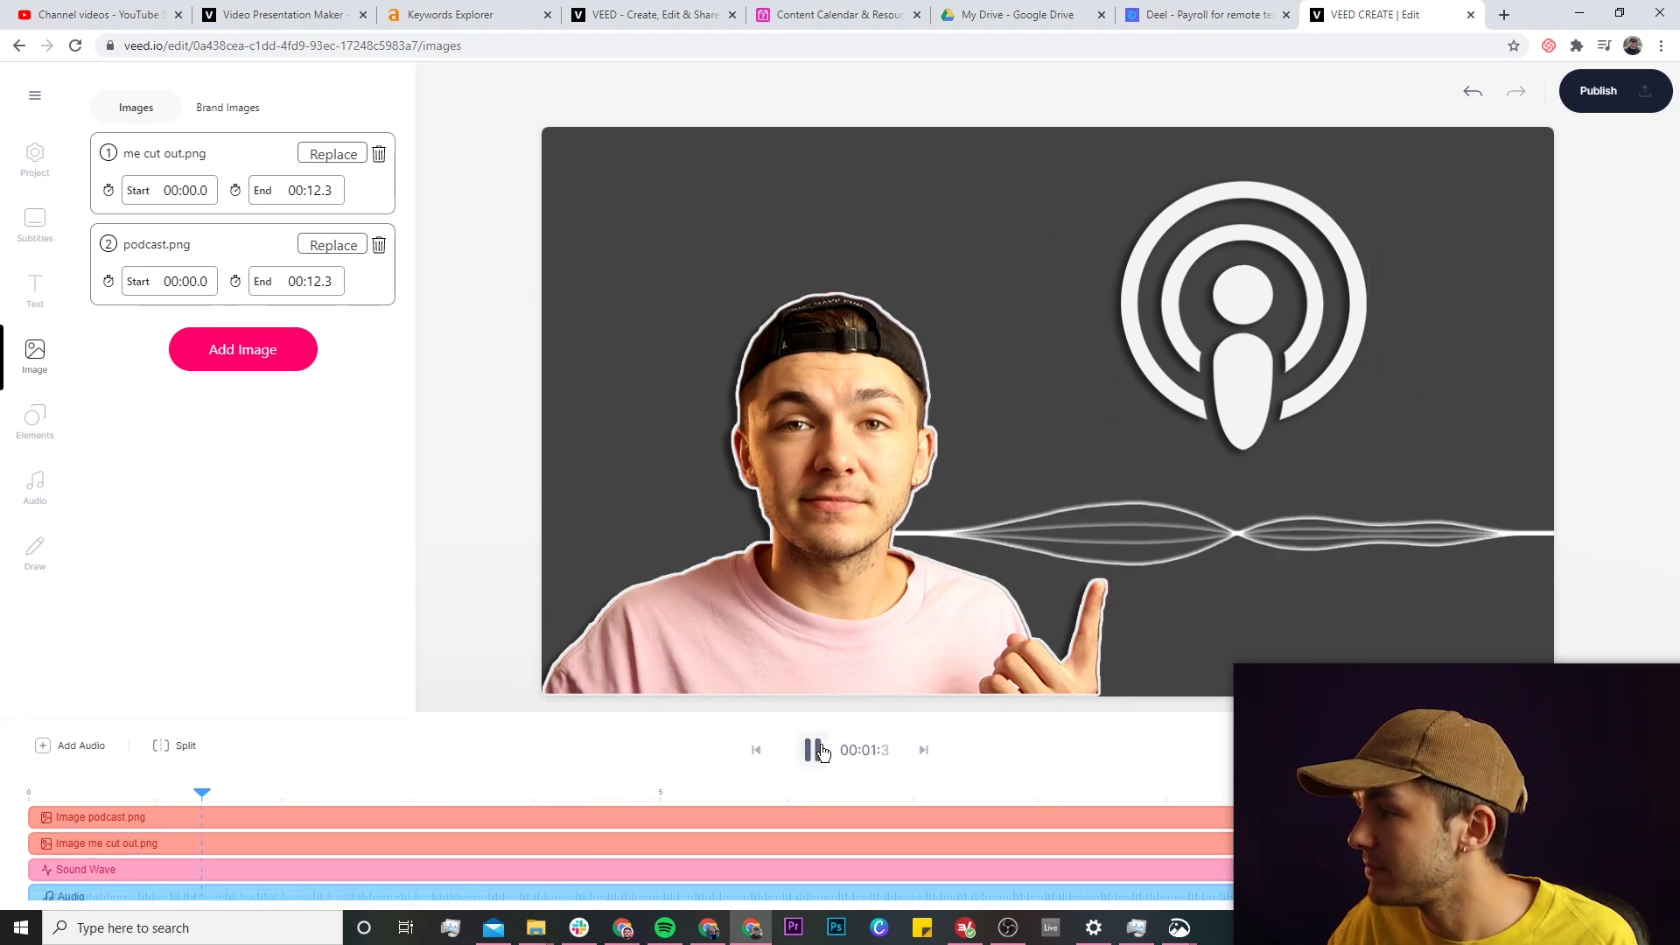
pyautogui.click(813, 750)
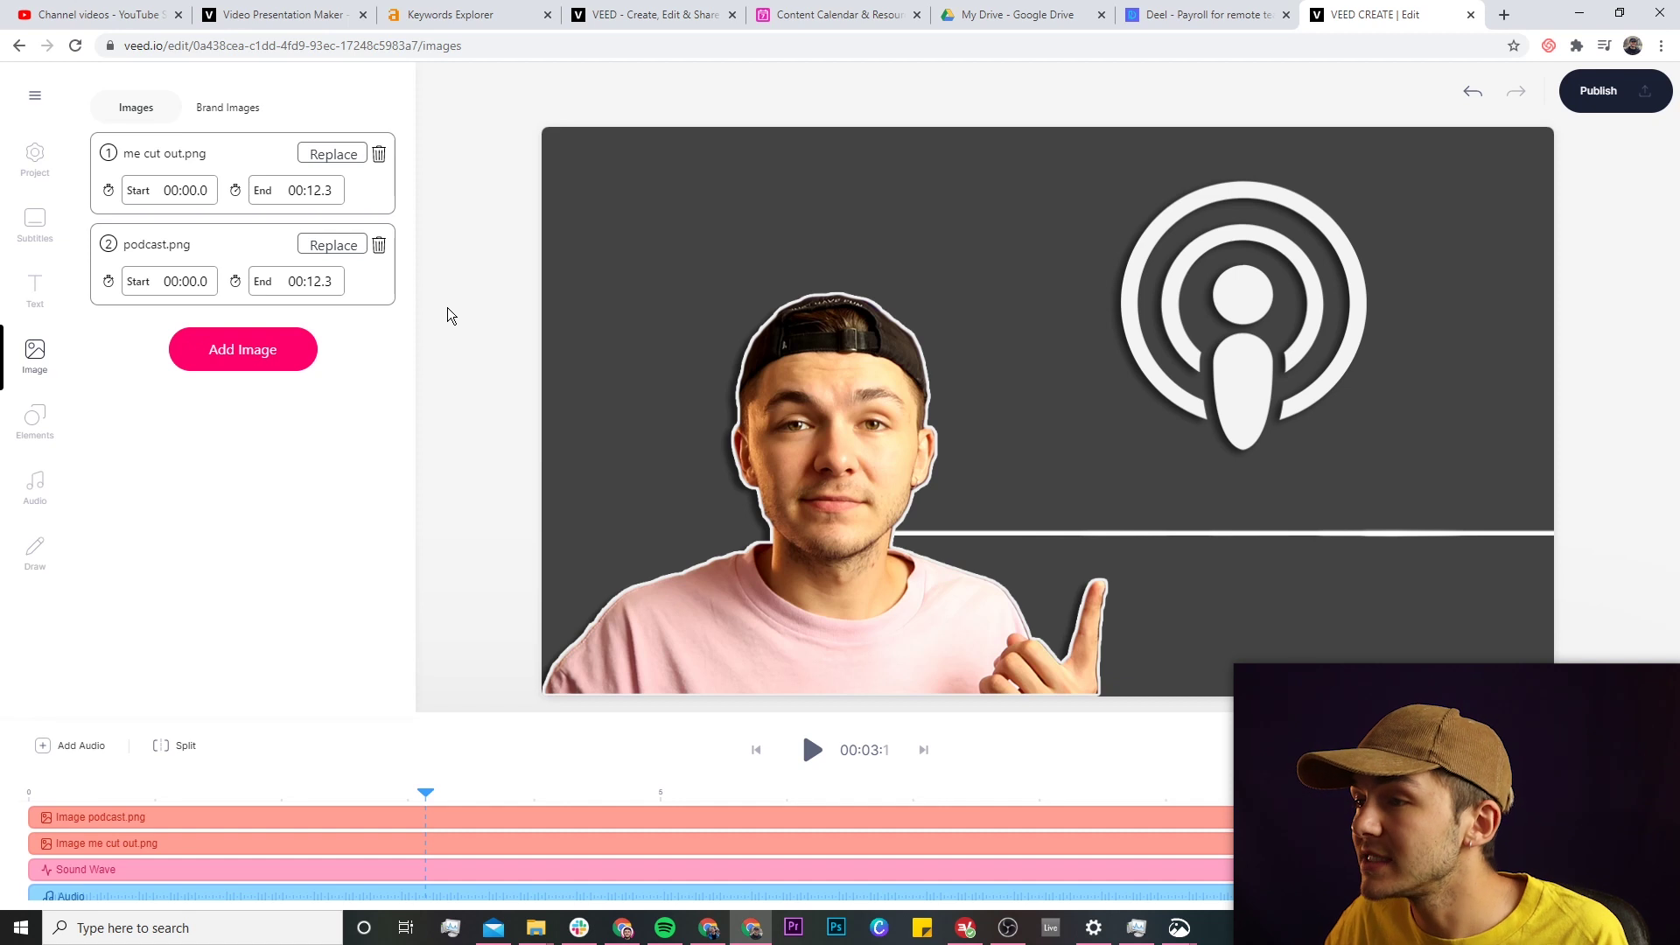
pyautogui.click(46, 168)
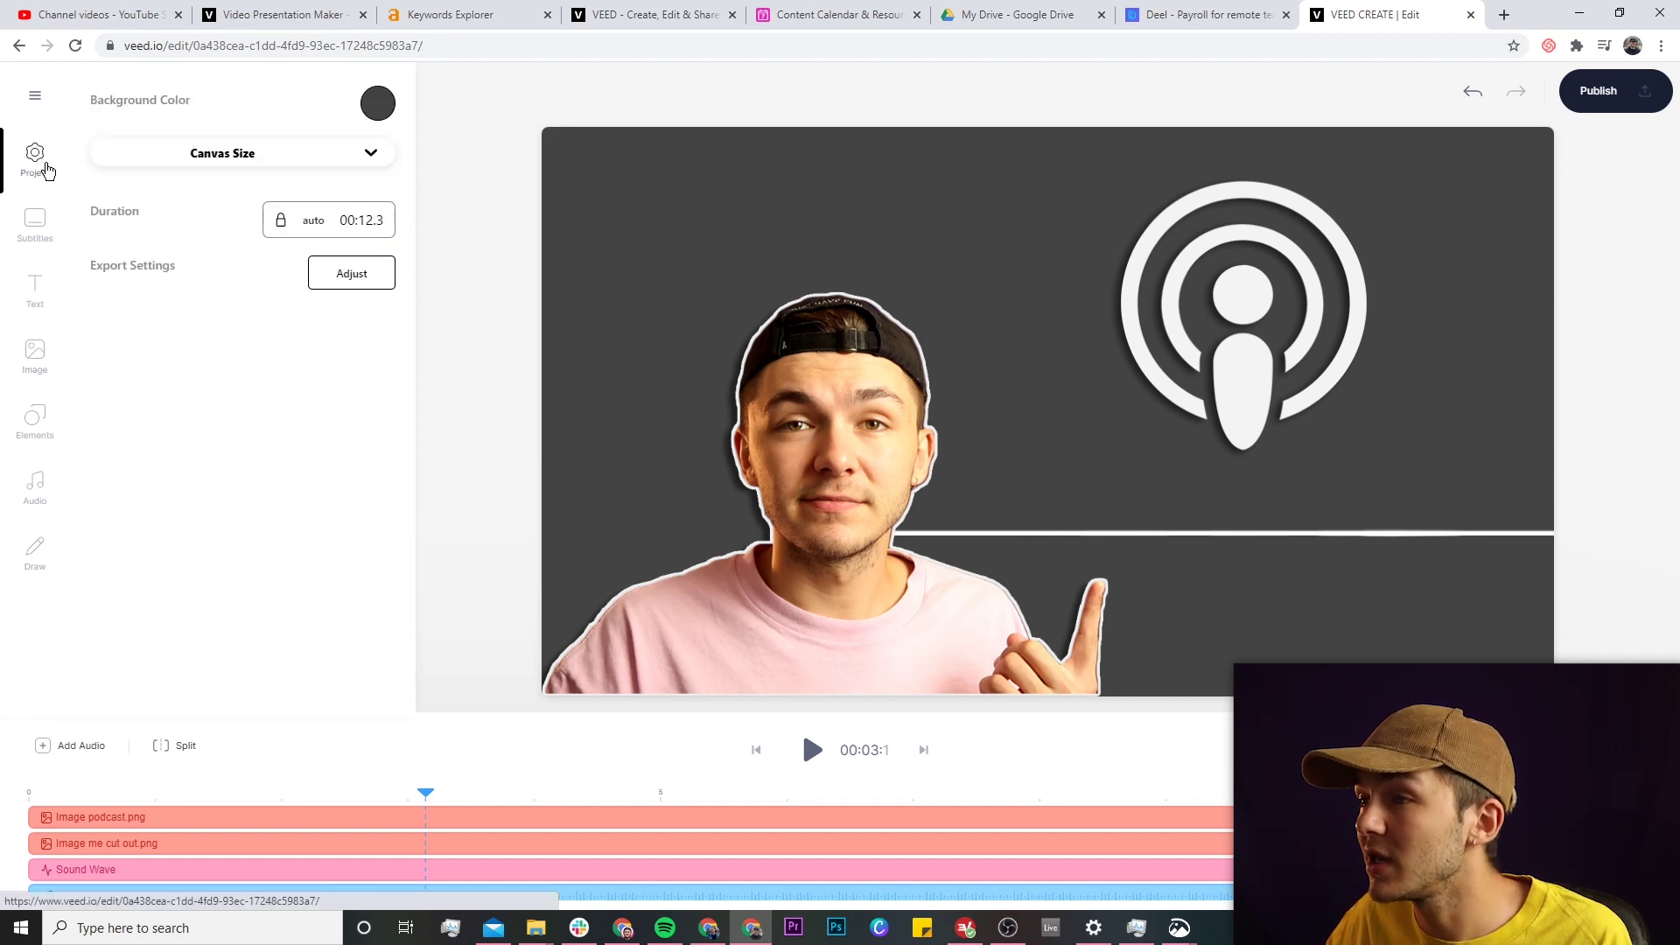
# Set the canvas background colour to pink #FF006A.
pyautogui.click(369, 109)
pyautogui.click(145, 177)
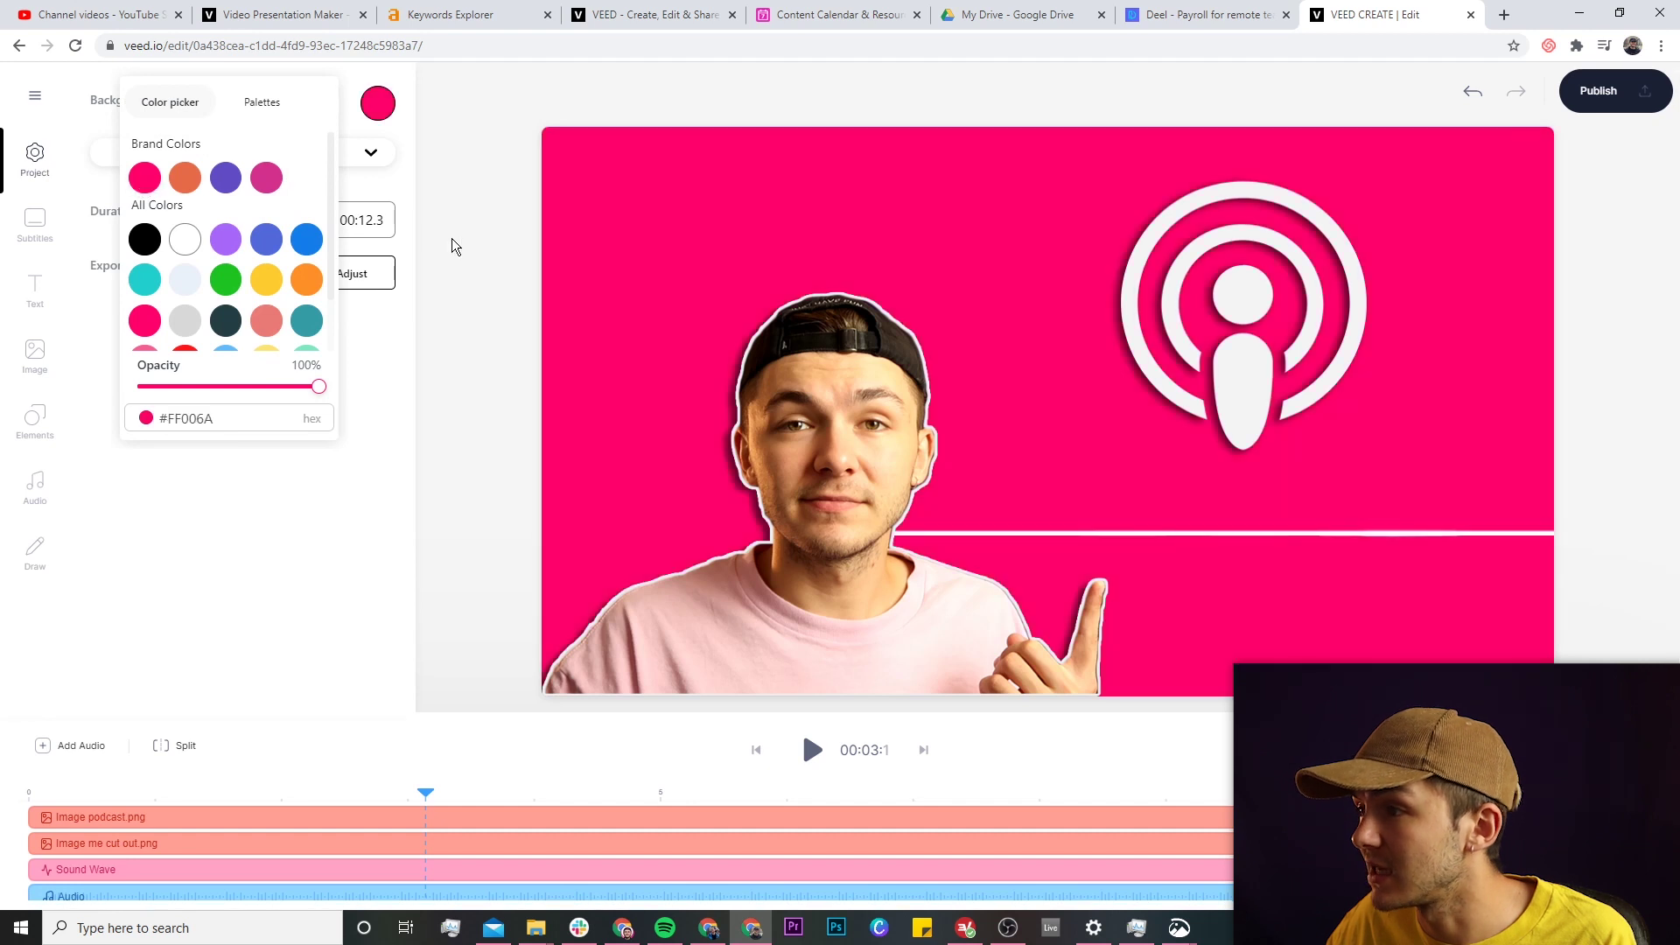
pyautogui.scroll(-1, 227, 289)
pyautogui.scroll(1, 236, 332)
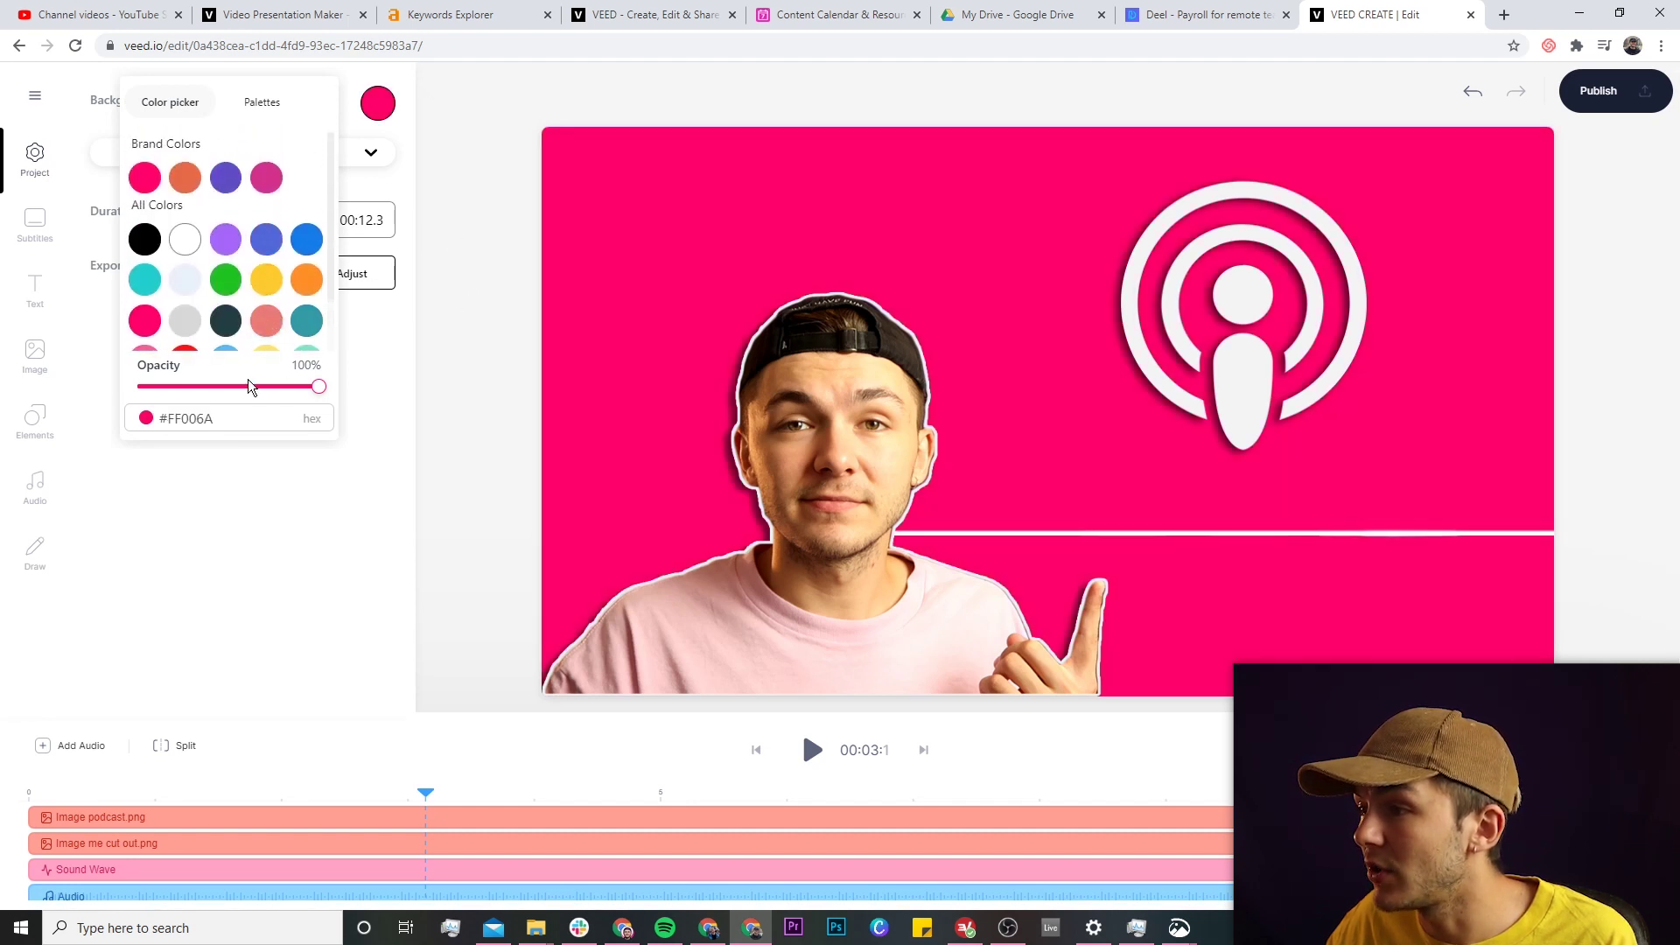
pyautogui.click(485, 220)
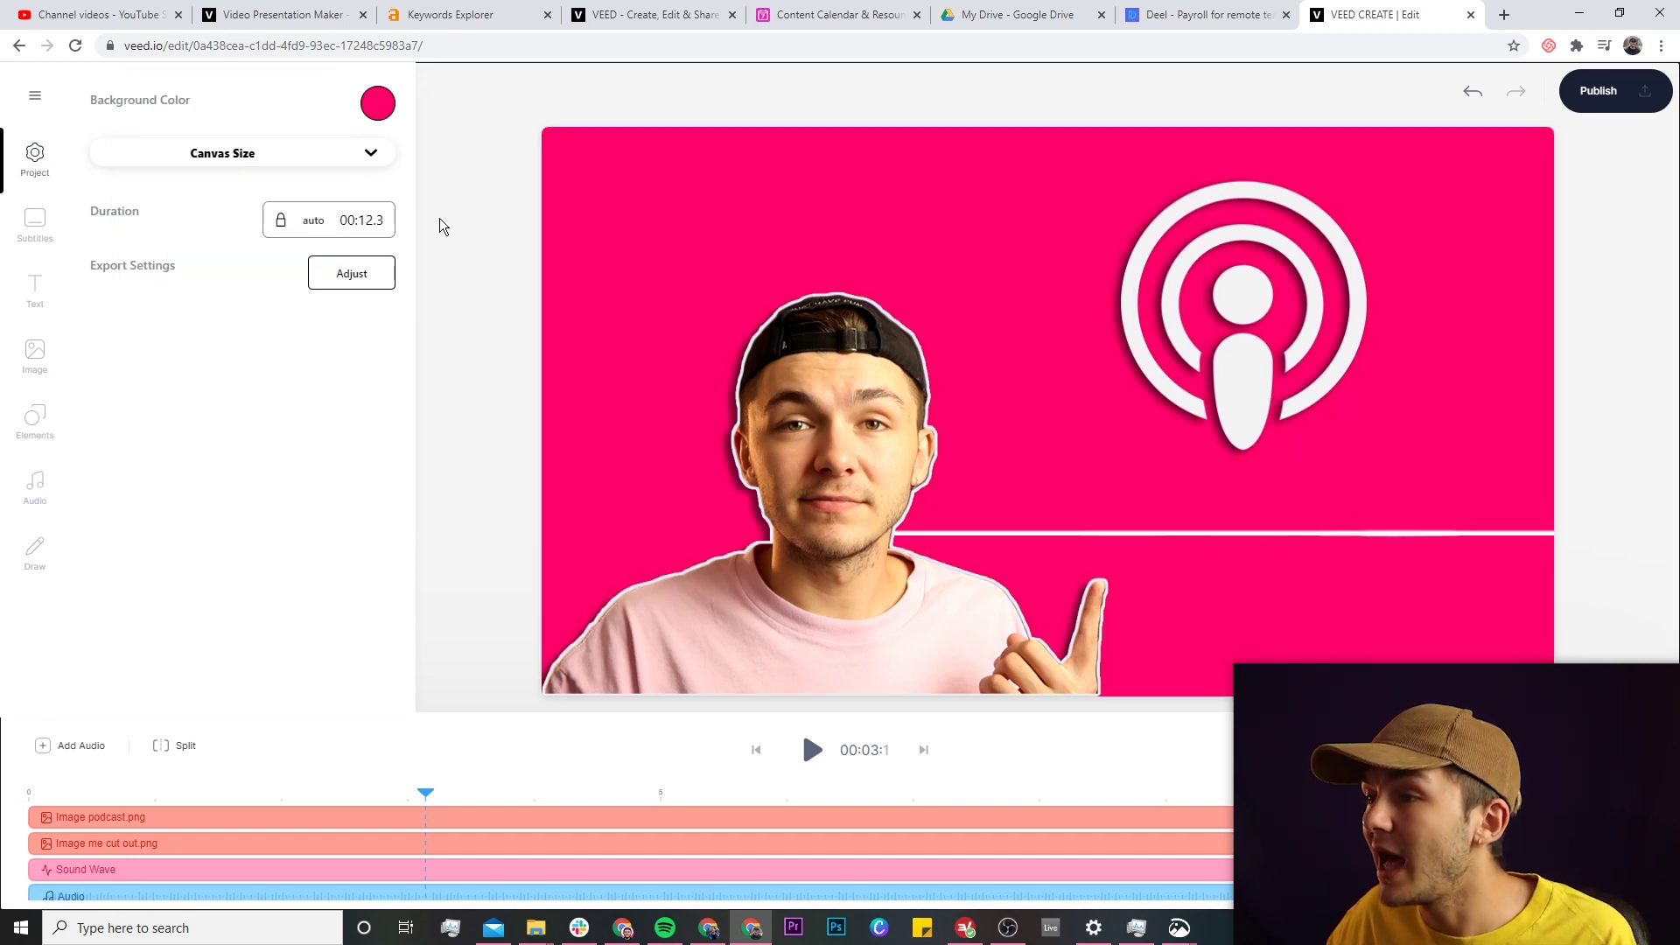
pyautogui.click(35, 289)
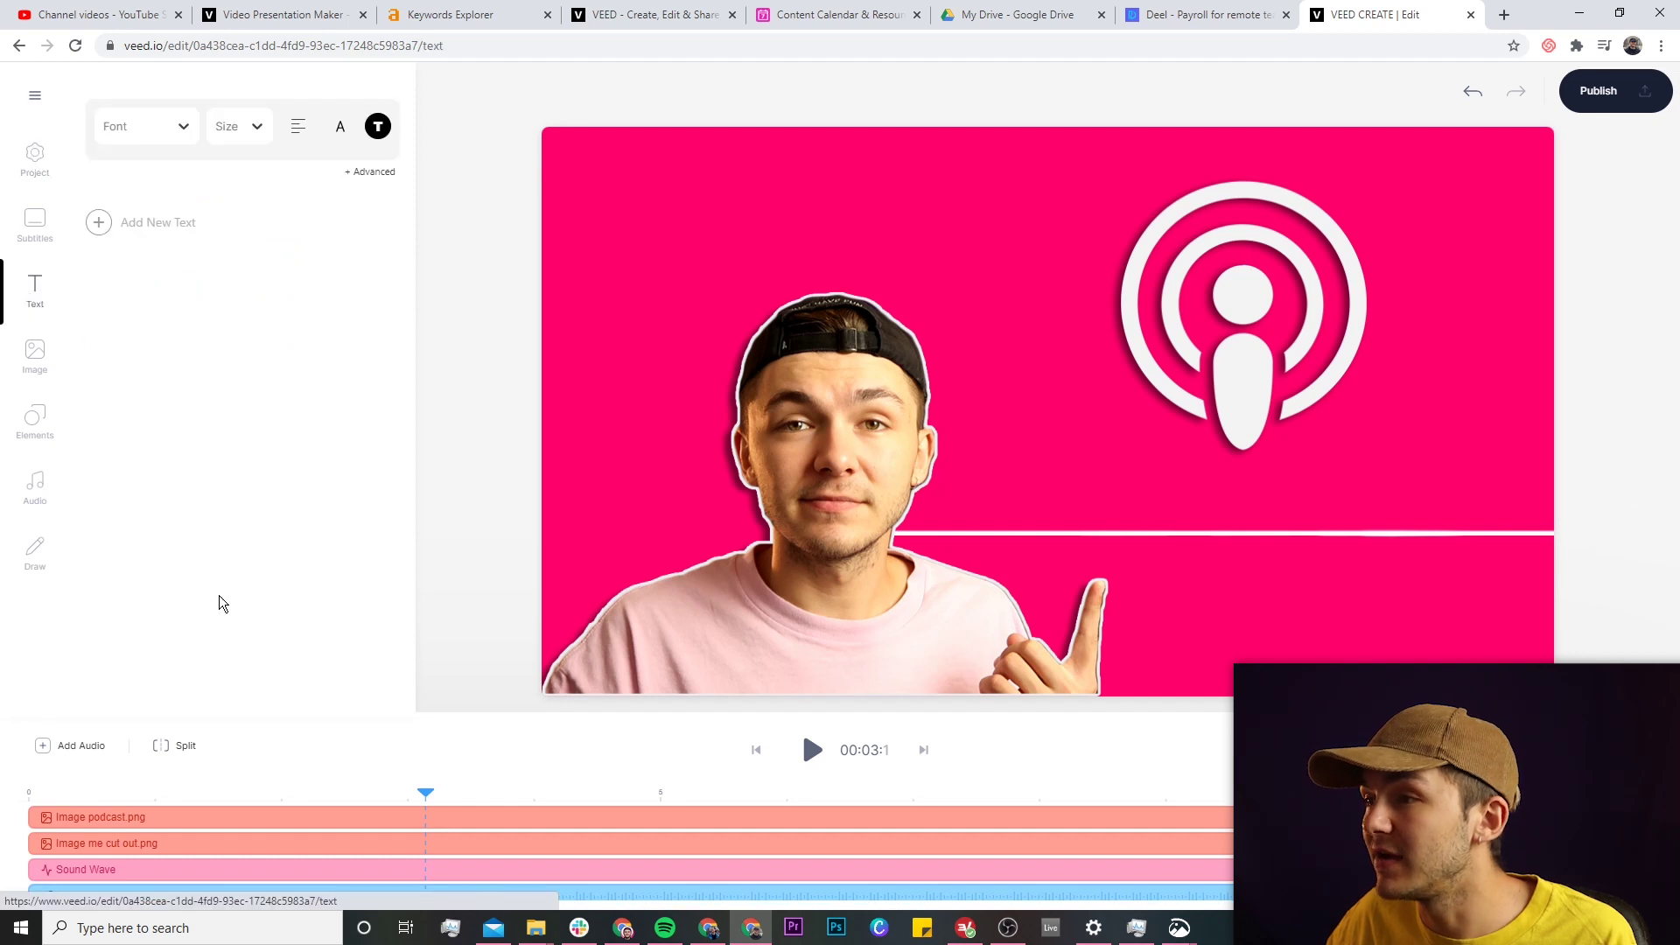
# Add 'SOCIAL MEDIA PODCAST' text and stretch it across the top-left on one line.
pyautogui.click(151, 225)
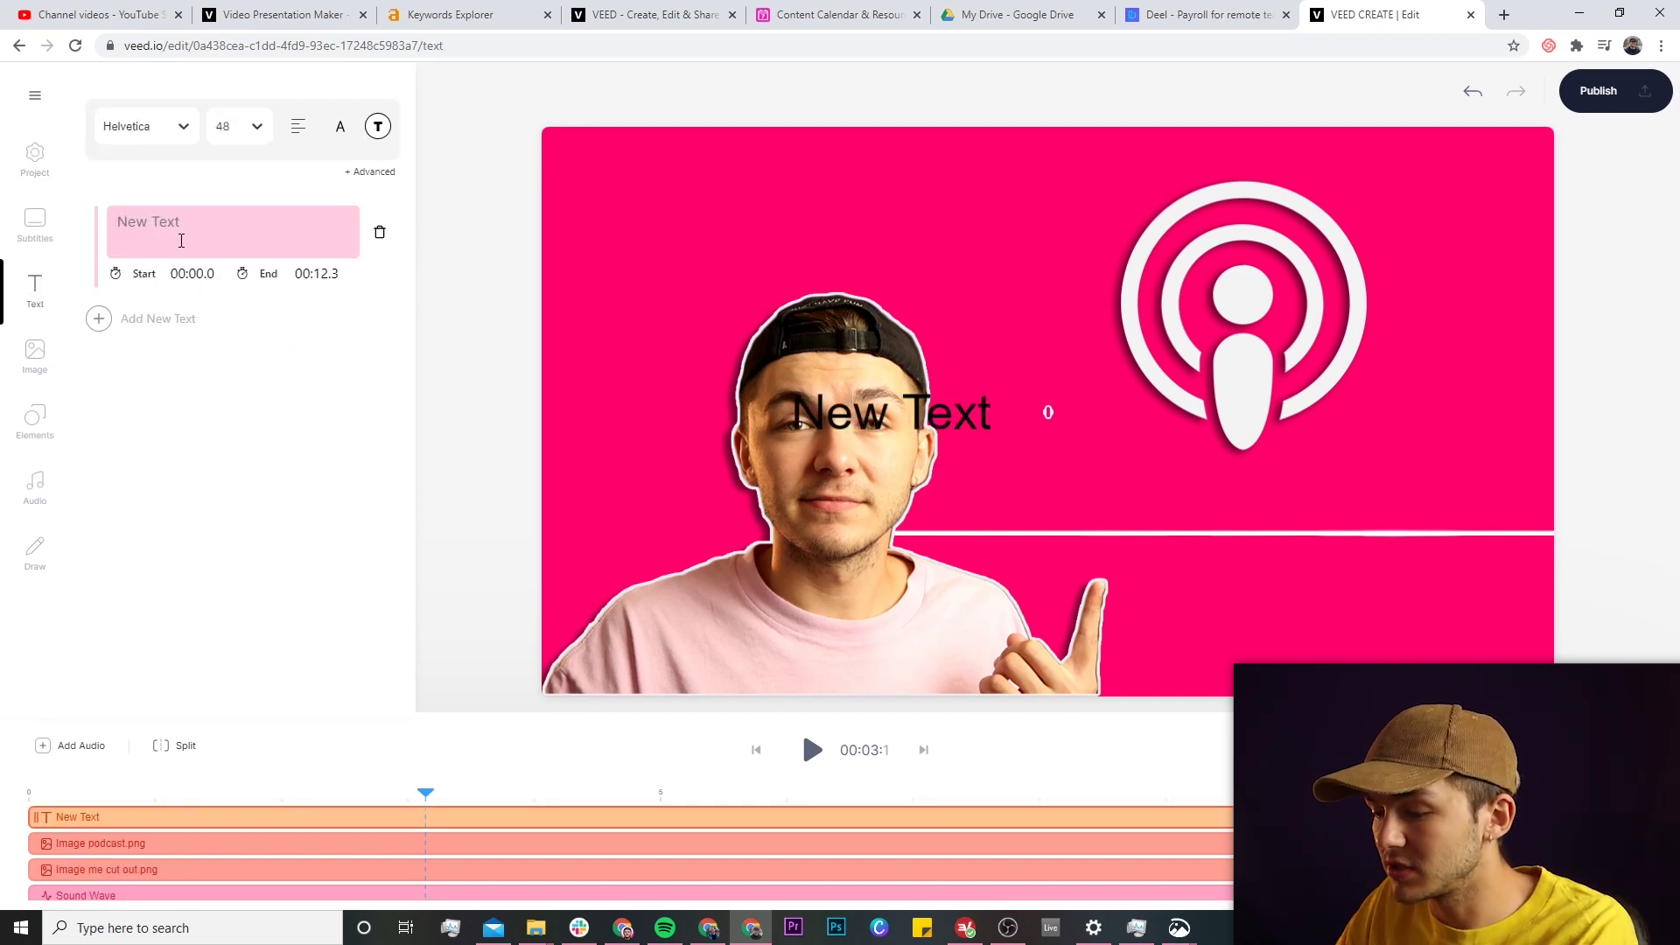
pyautogui.write('SOCIAL MEDIA P')
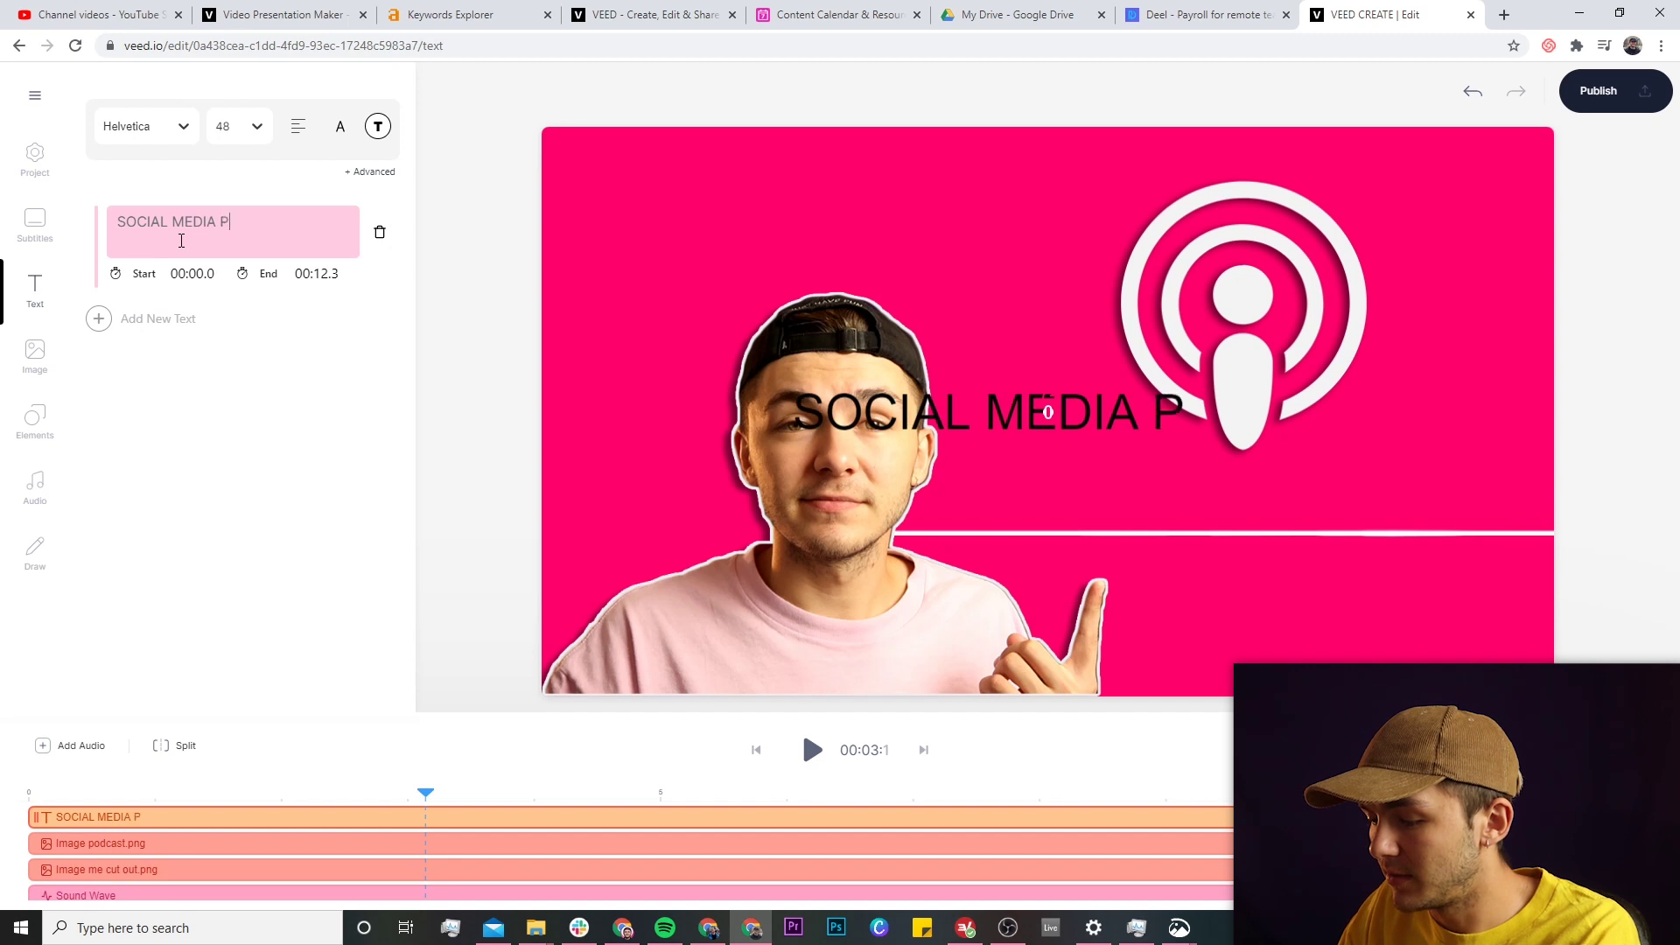
pyautogui.write('ODCAST')
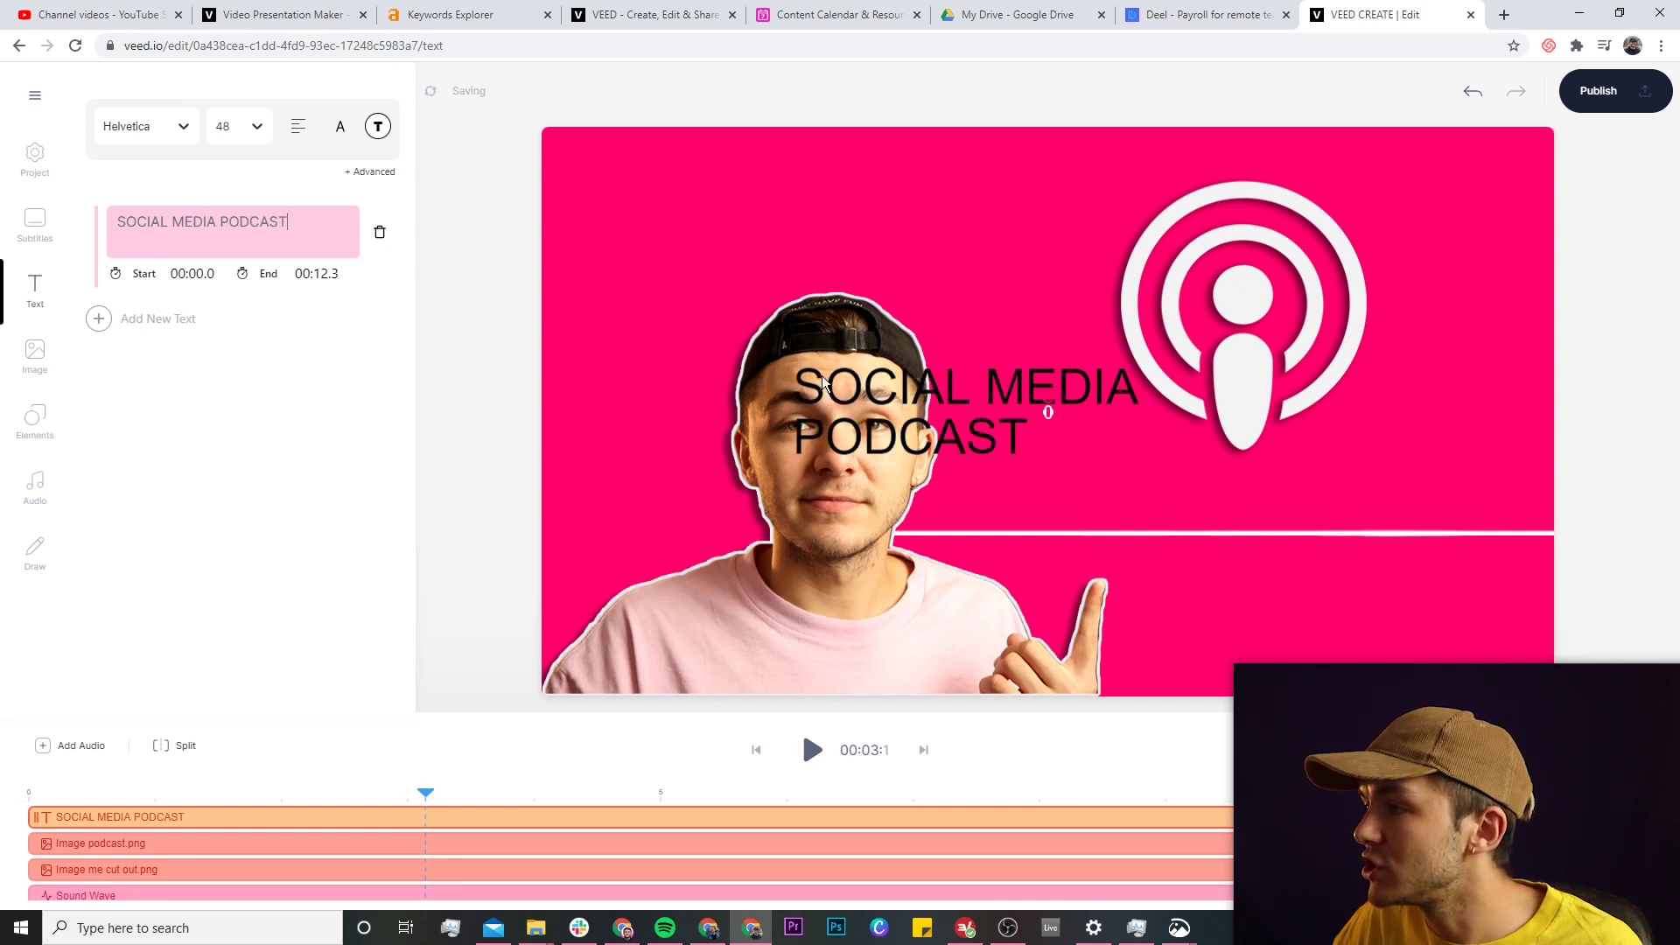
pyautogui.moveTo(944, 392); pyautogui.dragTo(726, 176)
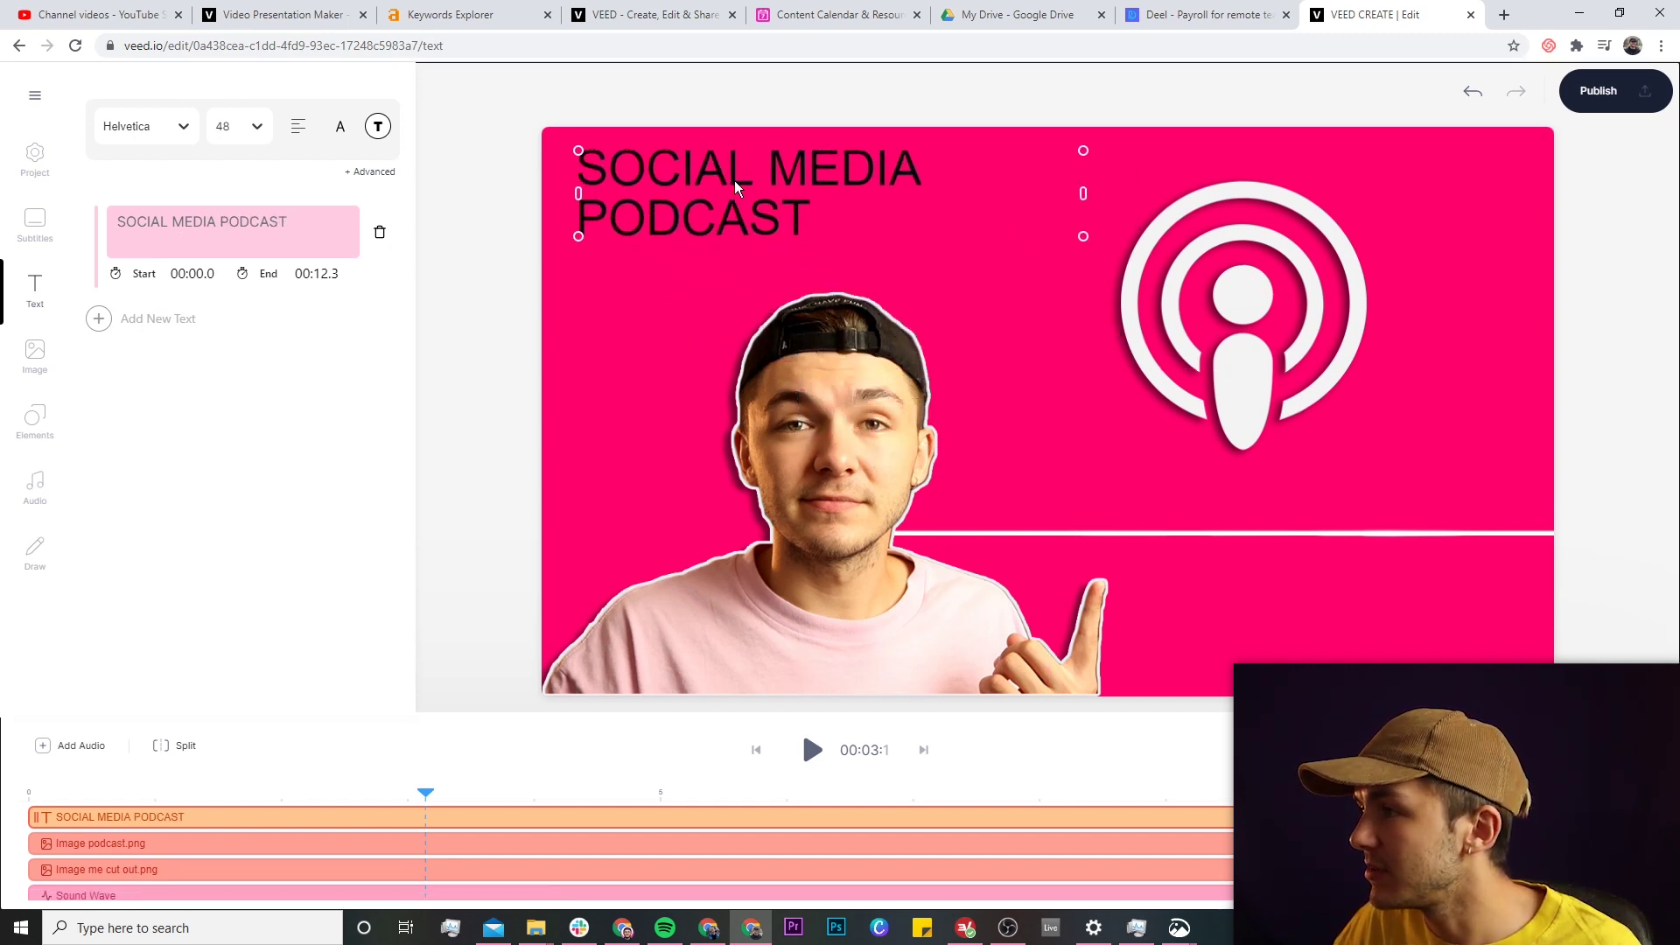
pyautogui.moveTo(1089, 200); pyautogui.dragTo(1188, 180)
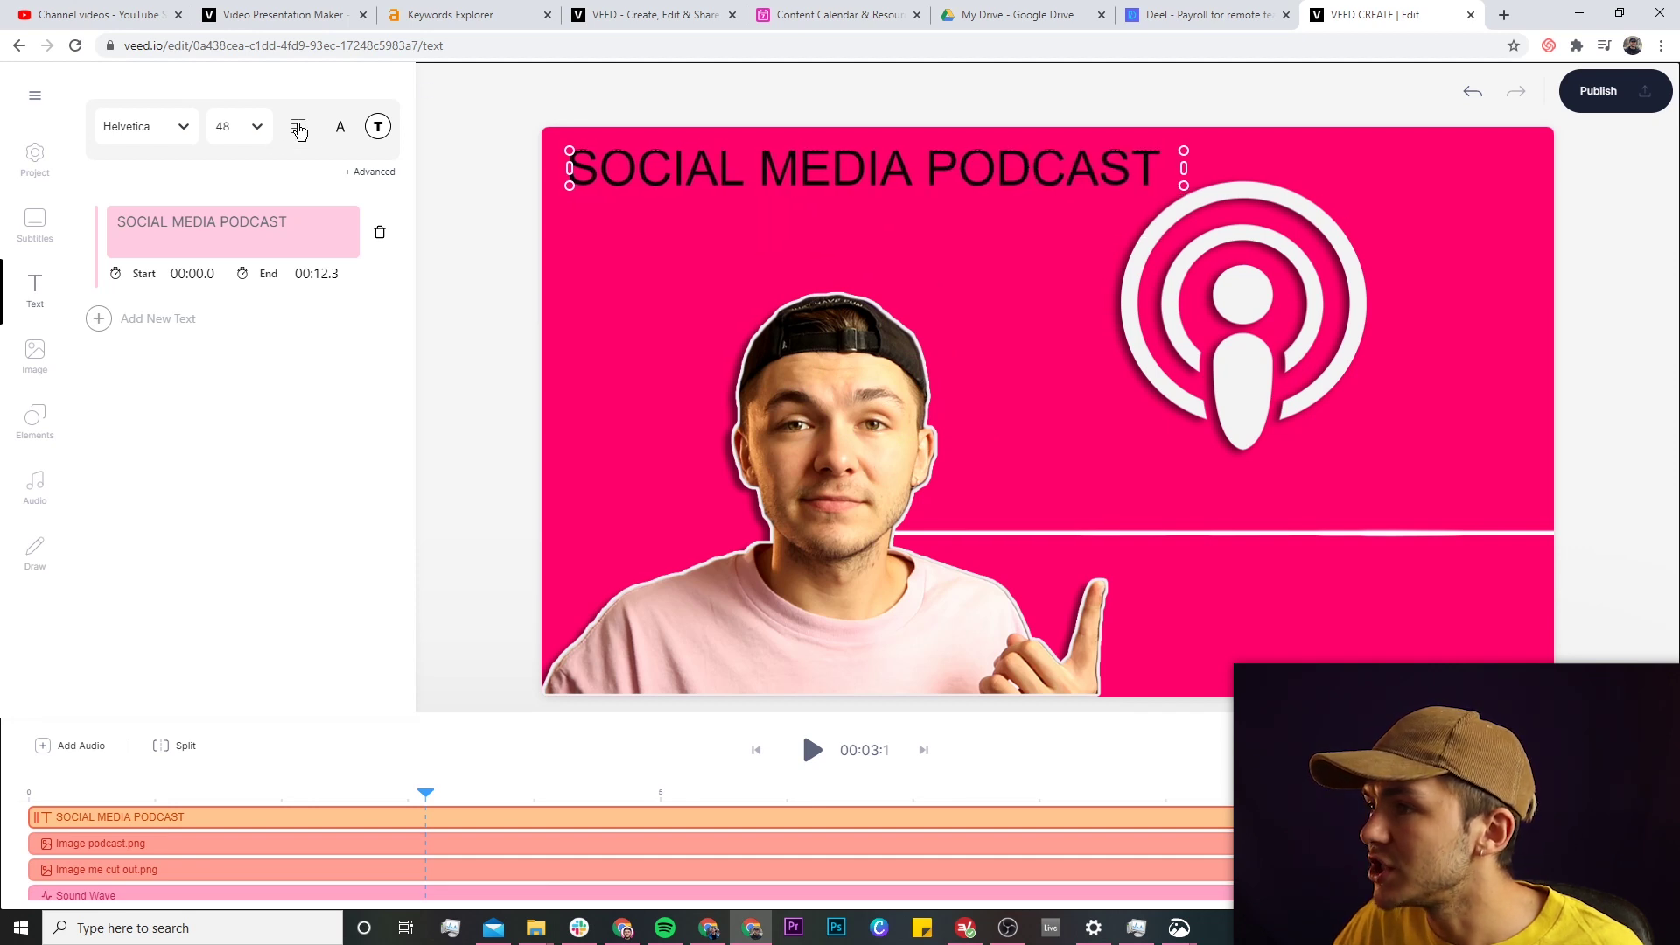
# Style the title white in the Anton font at size 60.
pyautogui.click(377, 127)
pyautogui.click(333, 324)
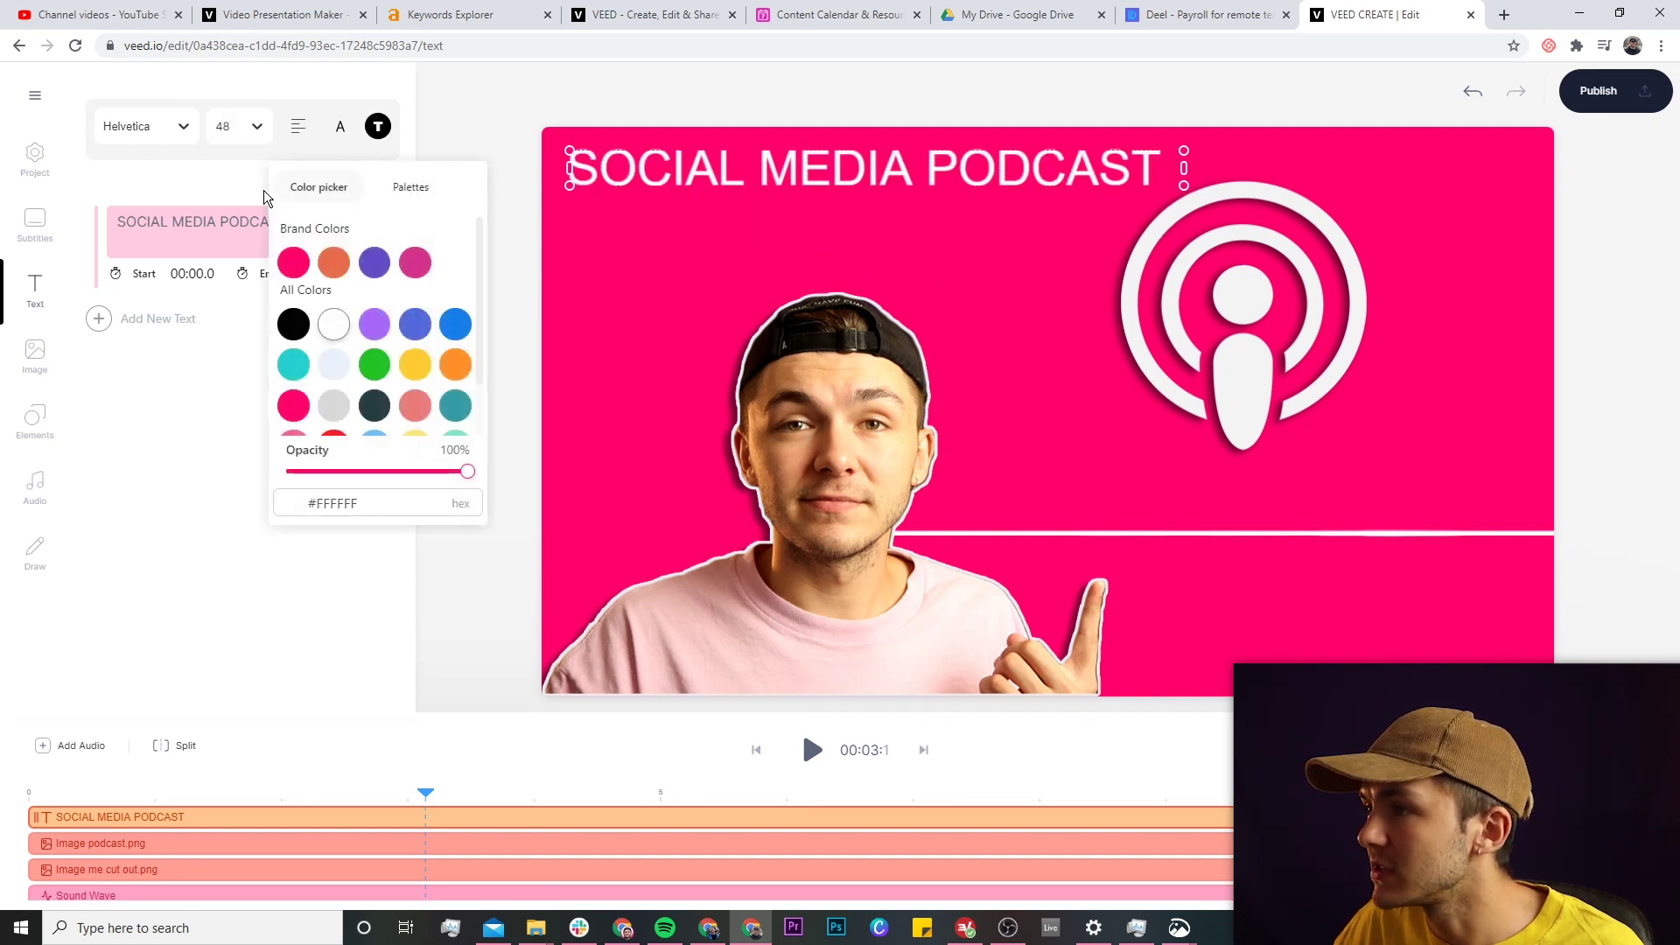
pyautogui.click(184, 126)
pyautogui.click(159, 337)
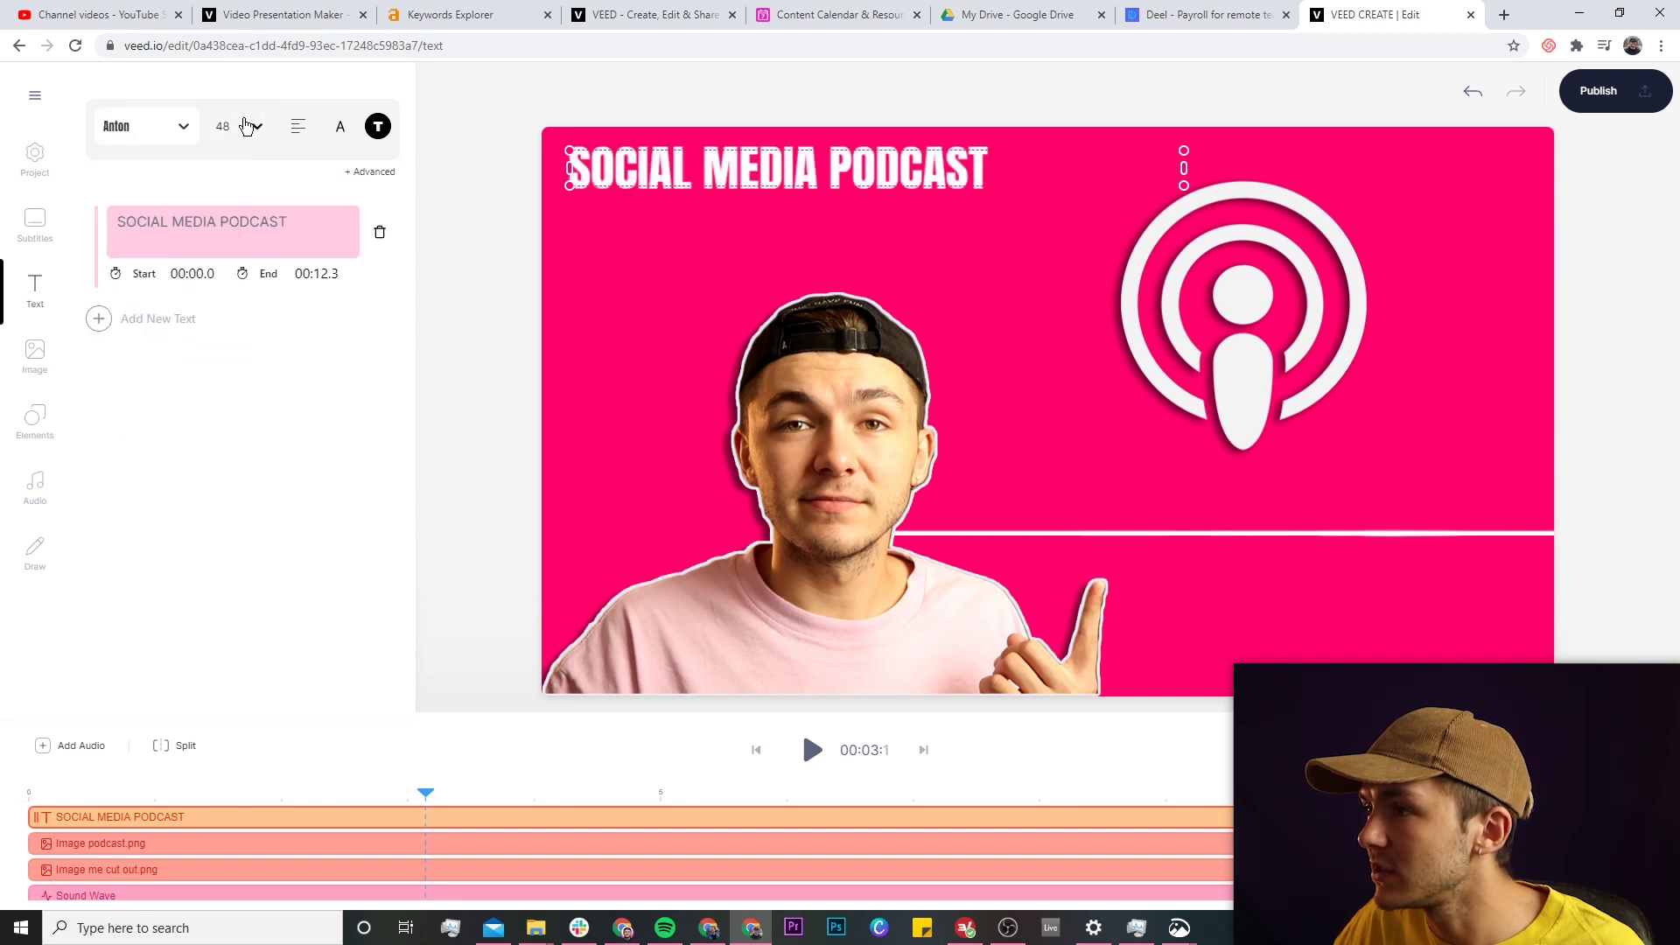
pyautogui.click(245, 126)
pyautogui.click(247, 325)
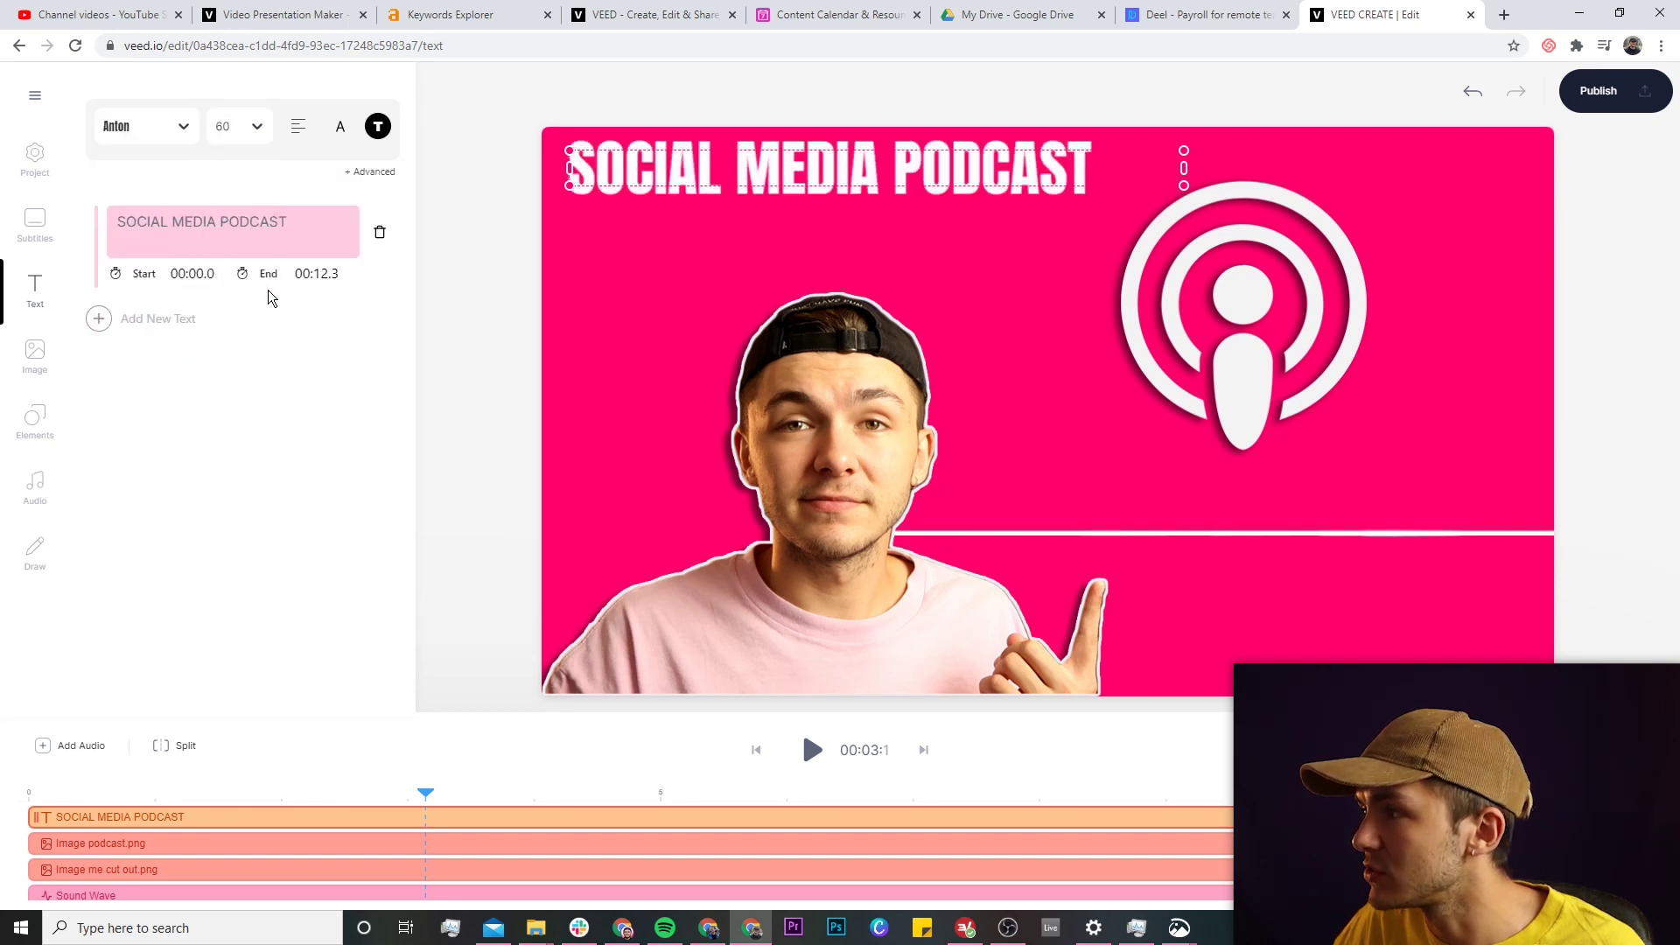
pyautogui.click(494, 140)
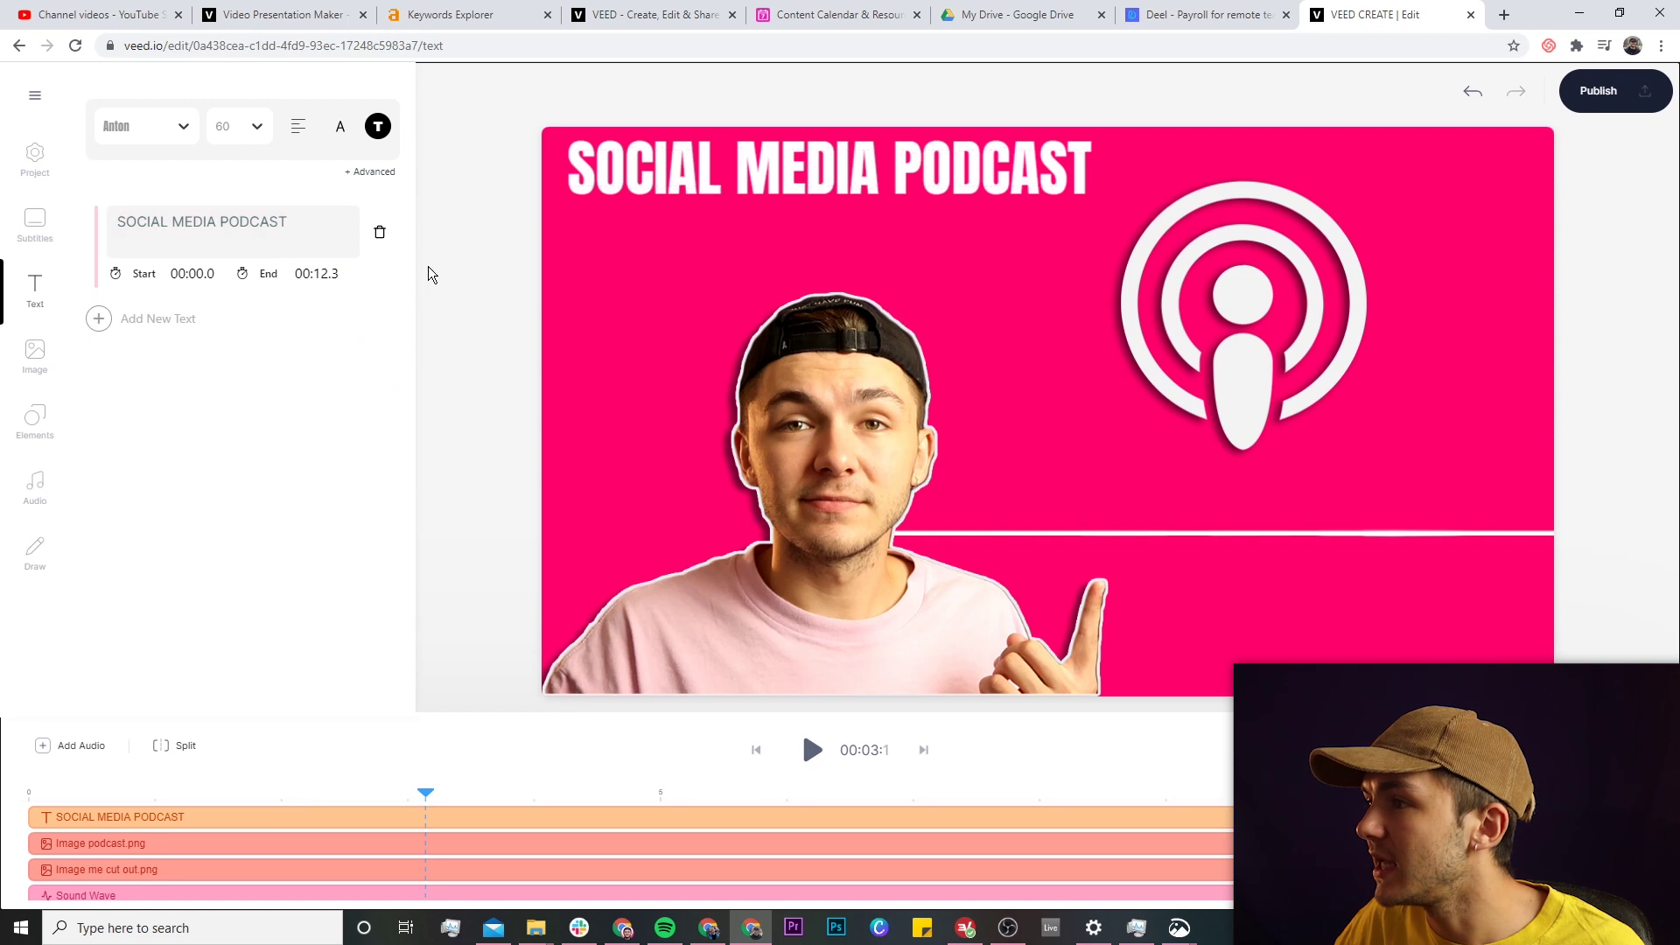
# Add a second text reading 'EPISODE 4' in white Anton.
pyautogui.click(159, 327)
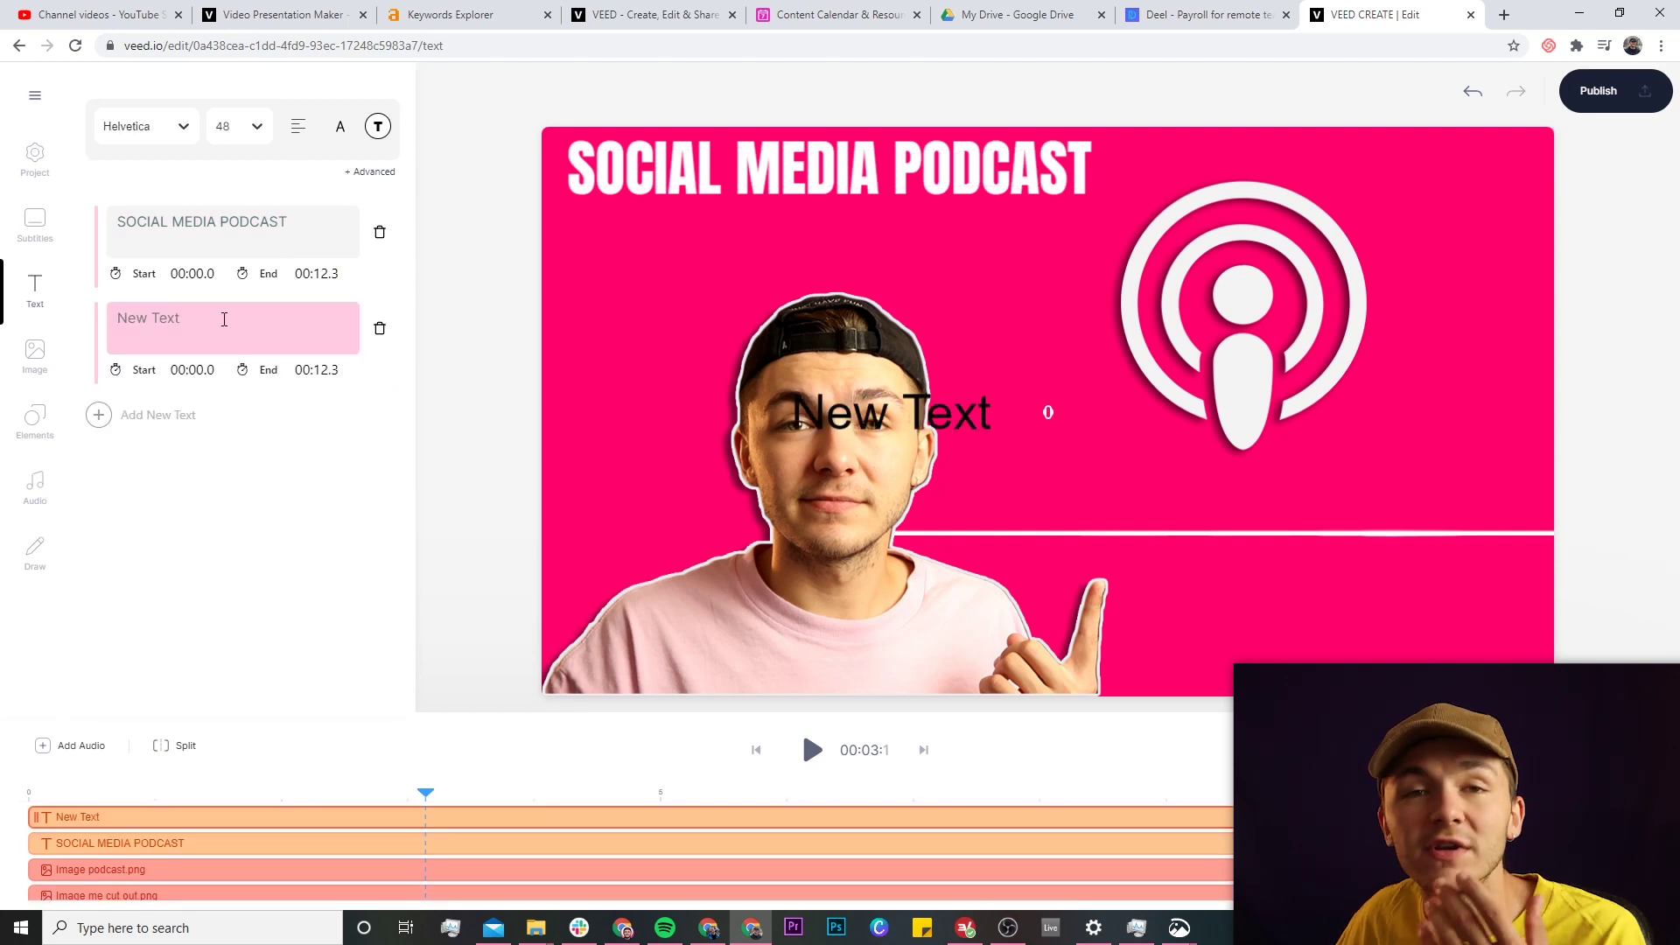
pyautogui.hotkey('ctrl', 'a')
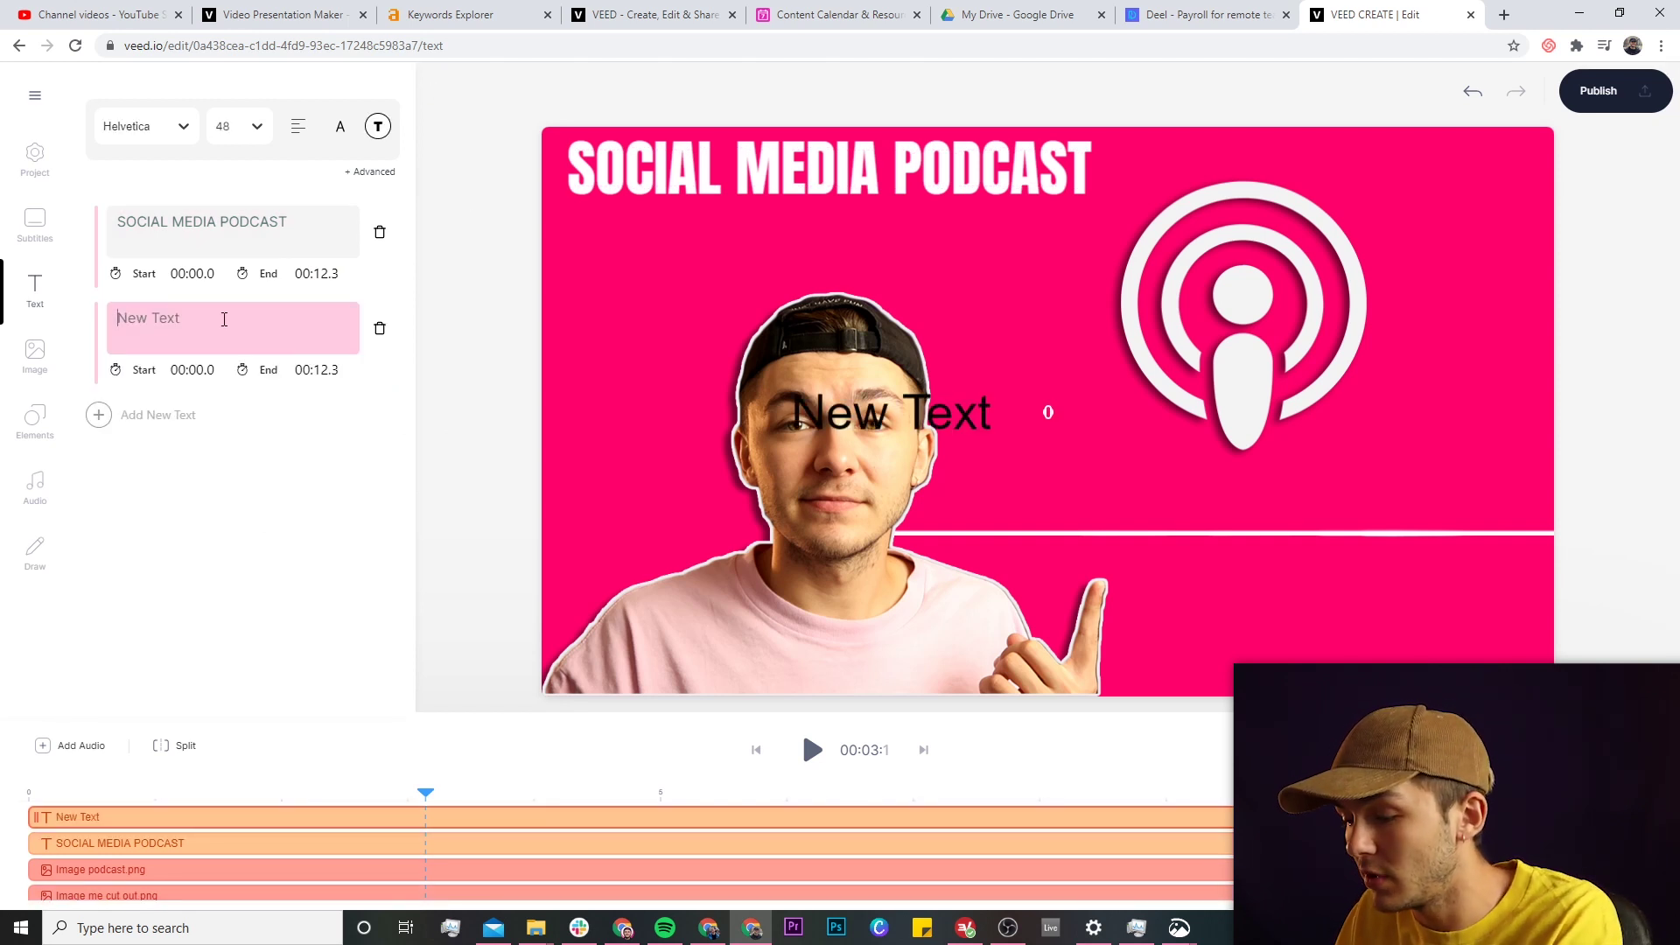
pyautogui.write('EPISODE 4')
pyautogui.click(146, 126)
pyautogui.click(118, 336)
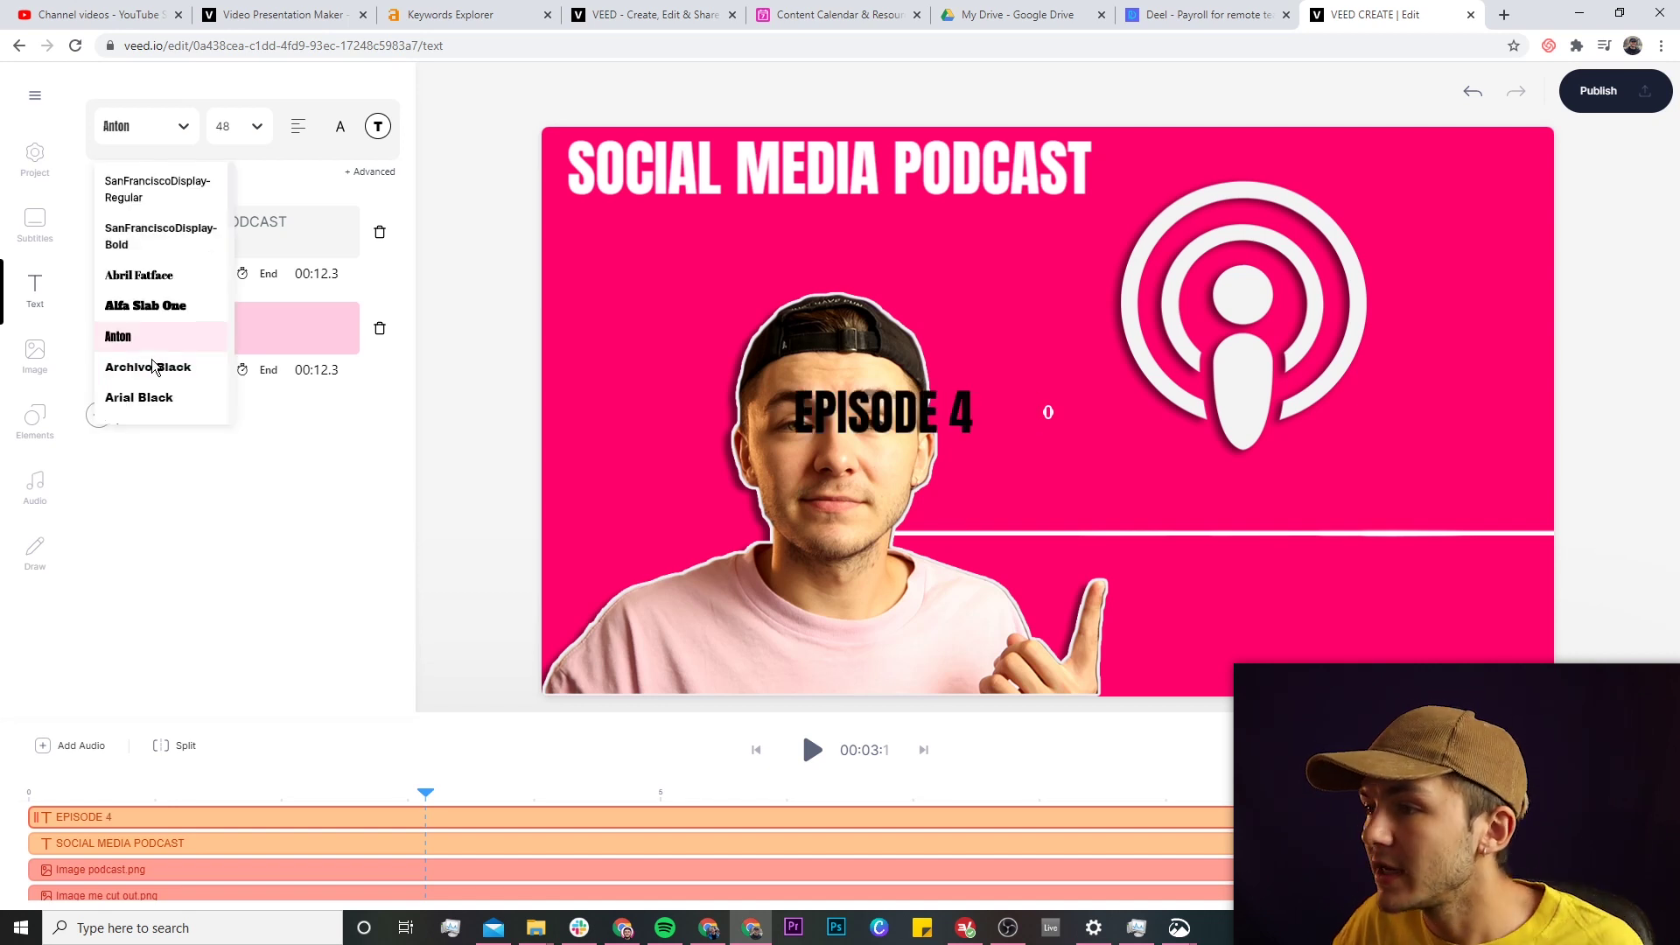
pyautogui.click(378, 127)
pyautogui.click(329, 325)
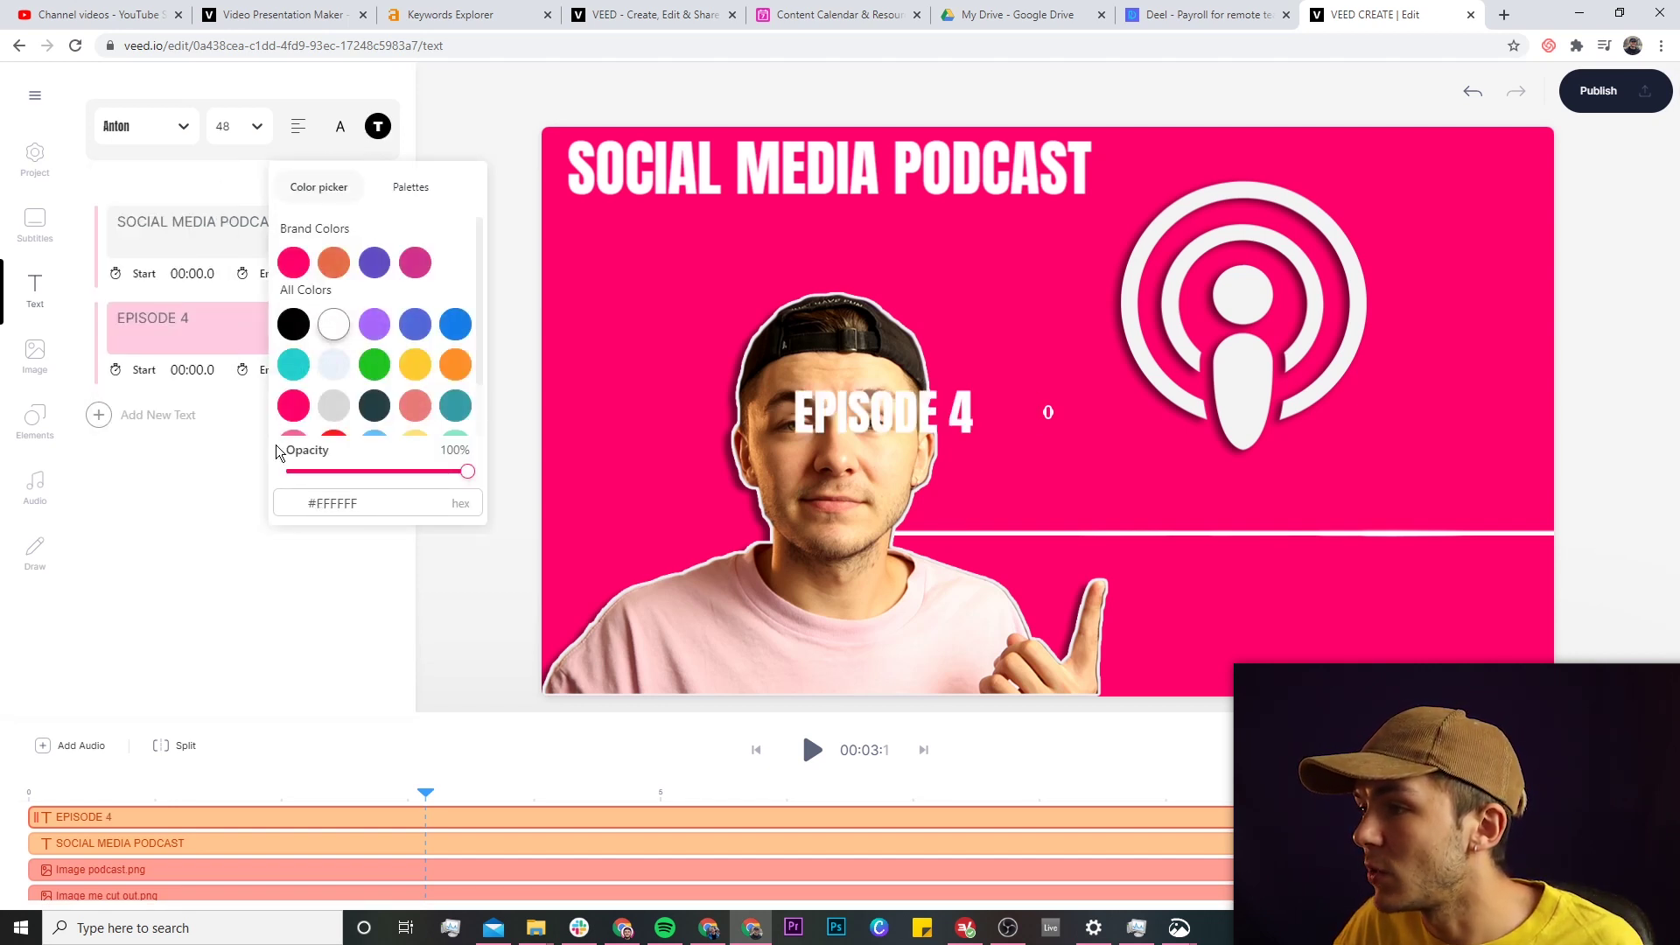
# Give EPISODE 4 an Outline style, place it beneath the title, and preview.
pyautogui.click(203, 626)
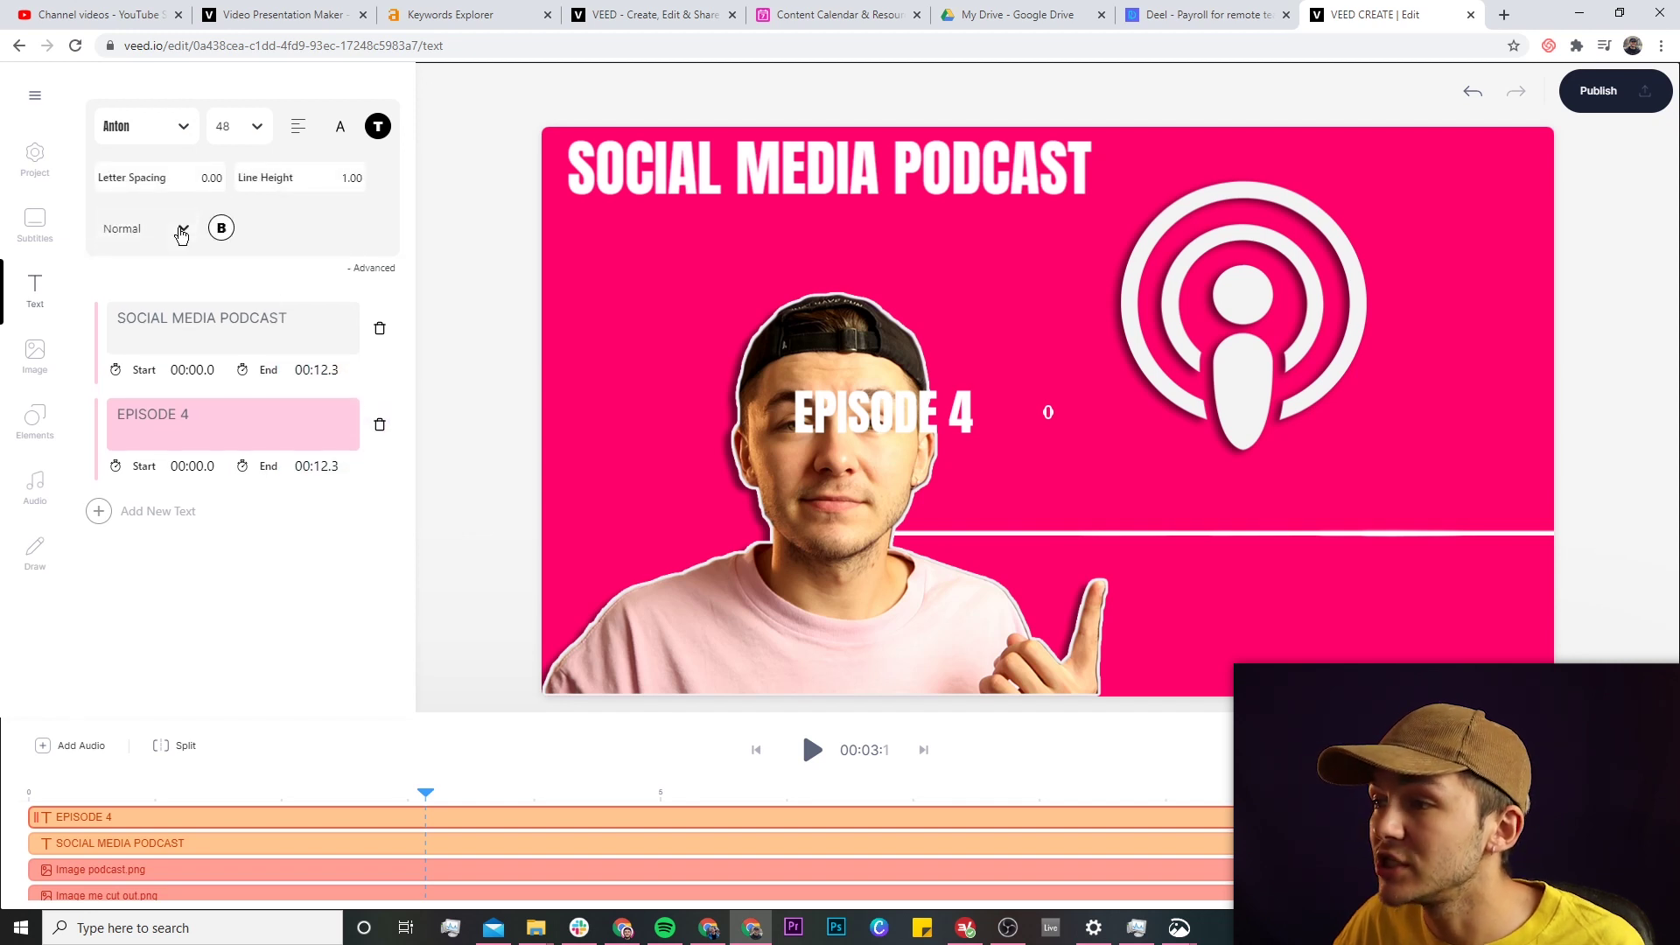
pyautogui.click(181, 229)
pyautogui.click(128, 344)
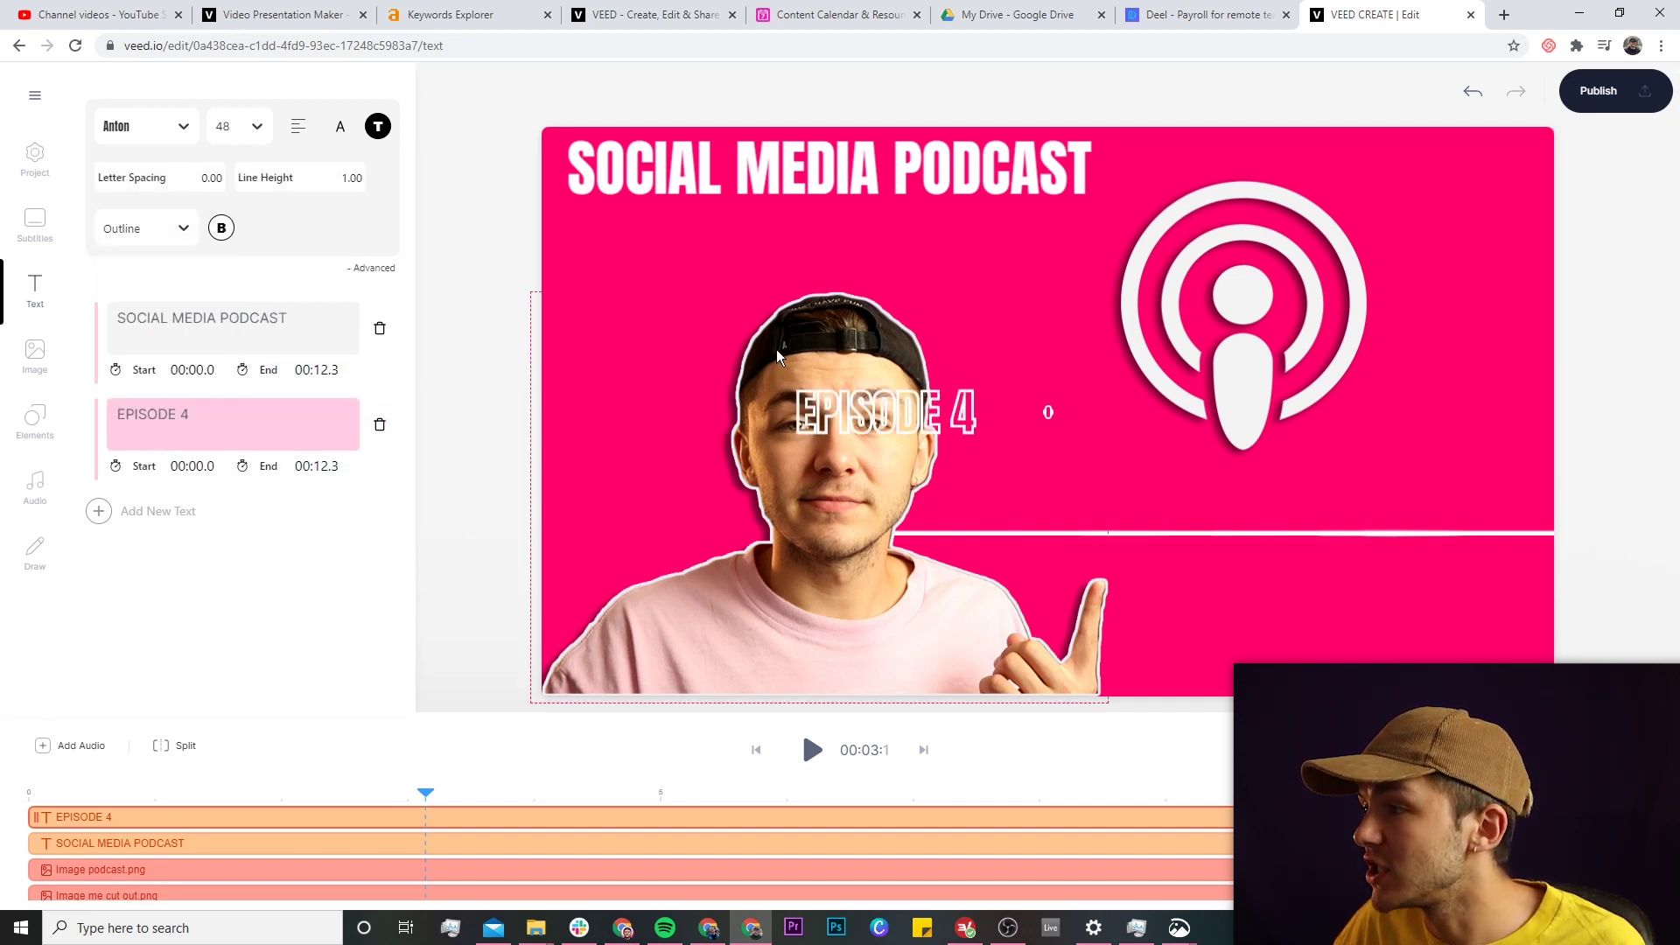
pyautogui.moveTo(875, 416); pyautogui.dragTo(641, 228)
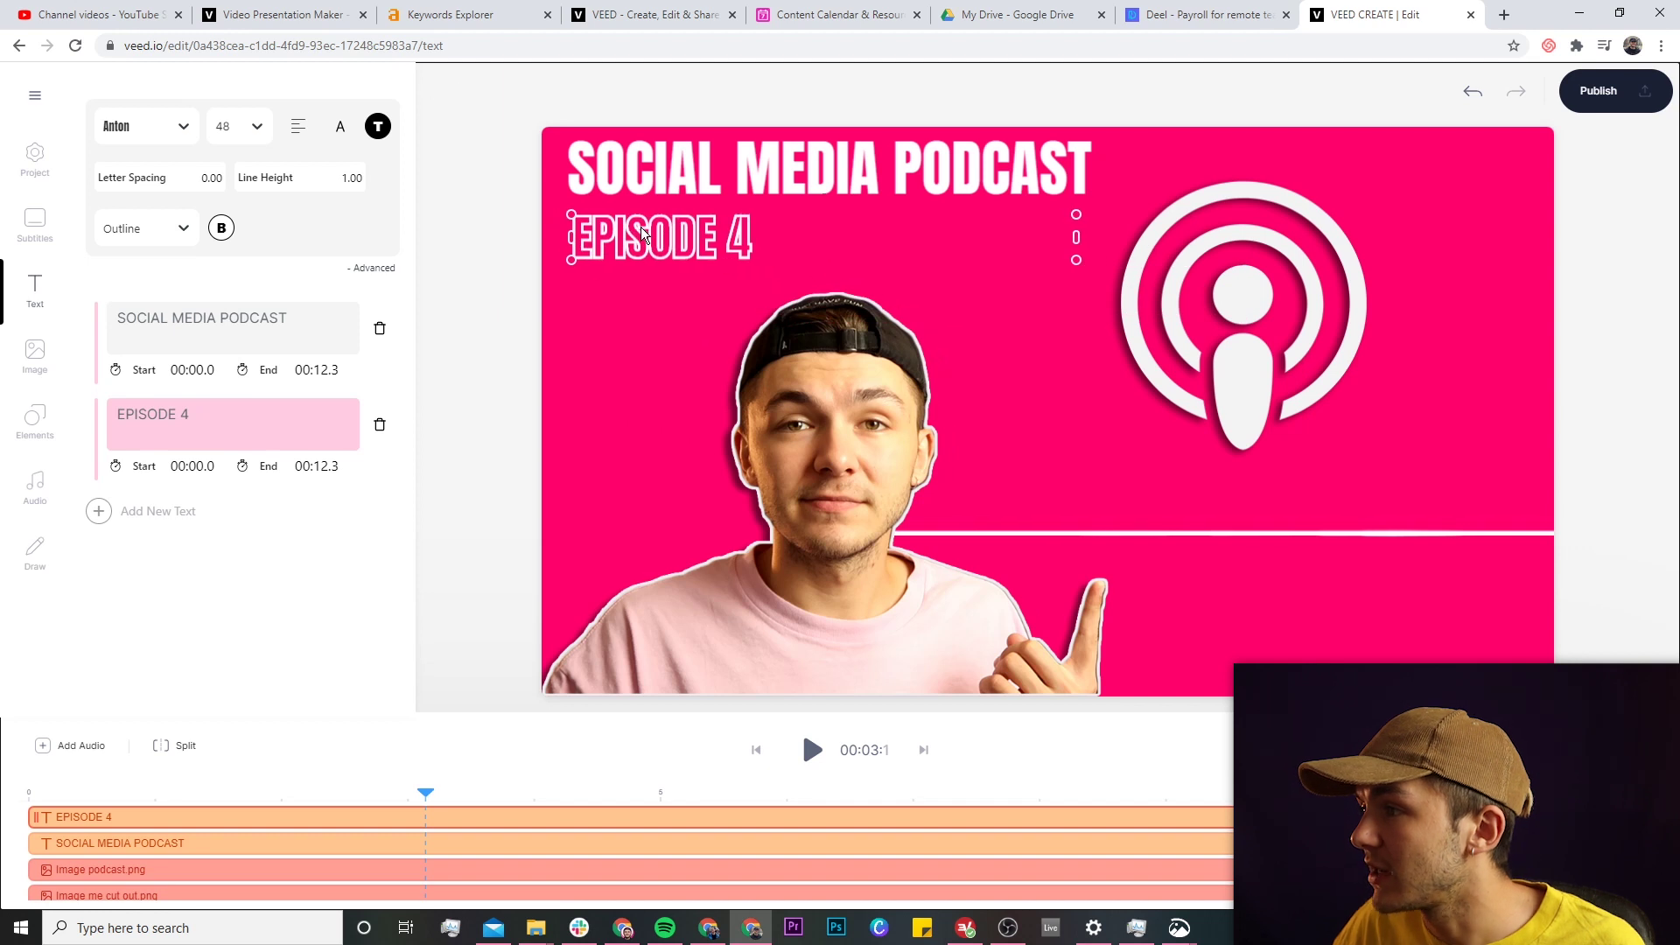
pyautogui.click(480, 190)
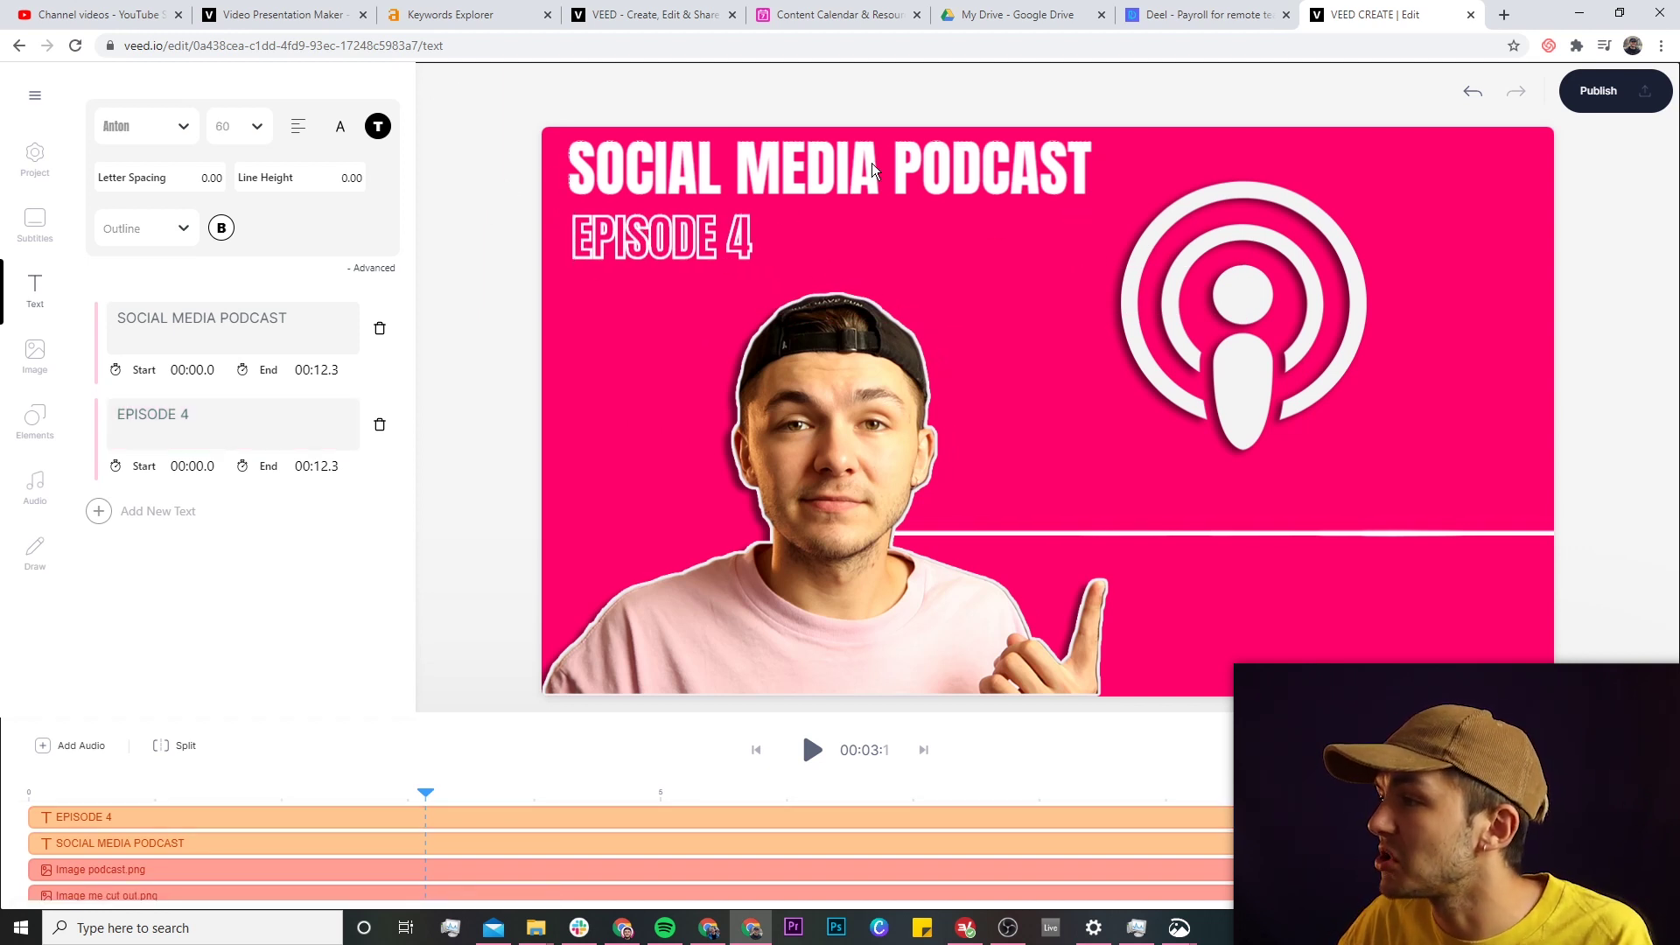
pyautogui.click(809, 753)
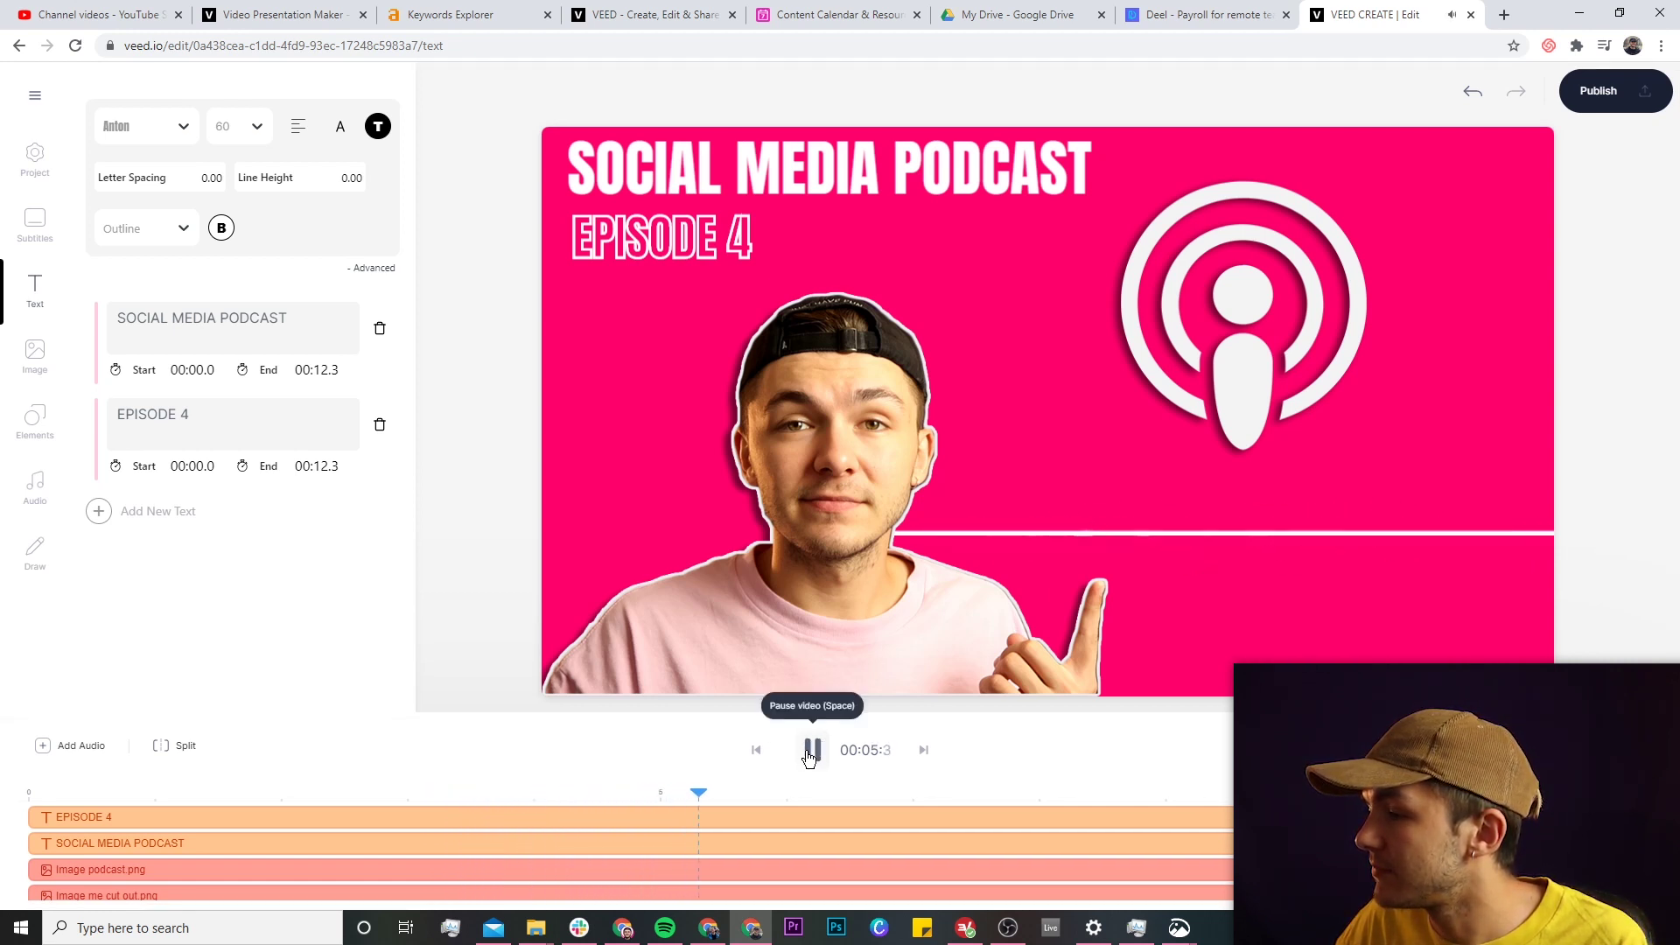
pyautogui.click(812, 752)
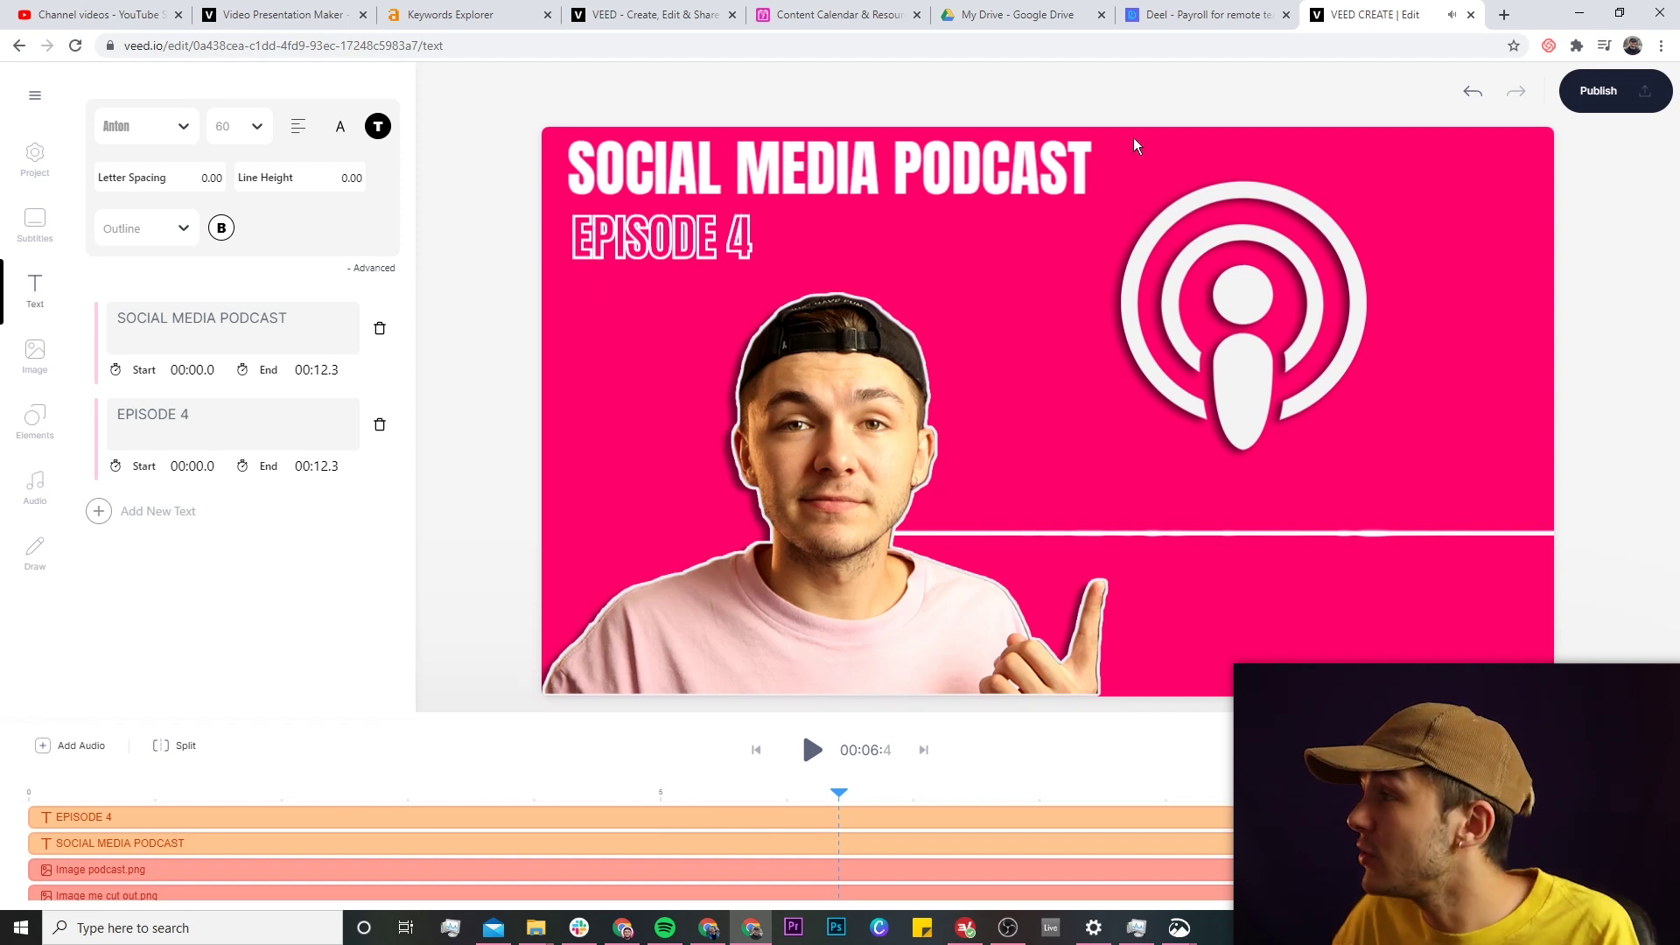
# Publish the project to render the podcast video in HD.
pyautogui.click(1566, 93)
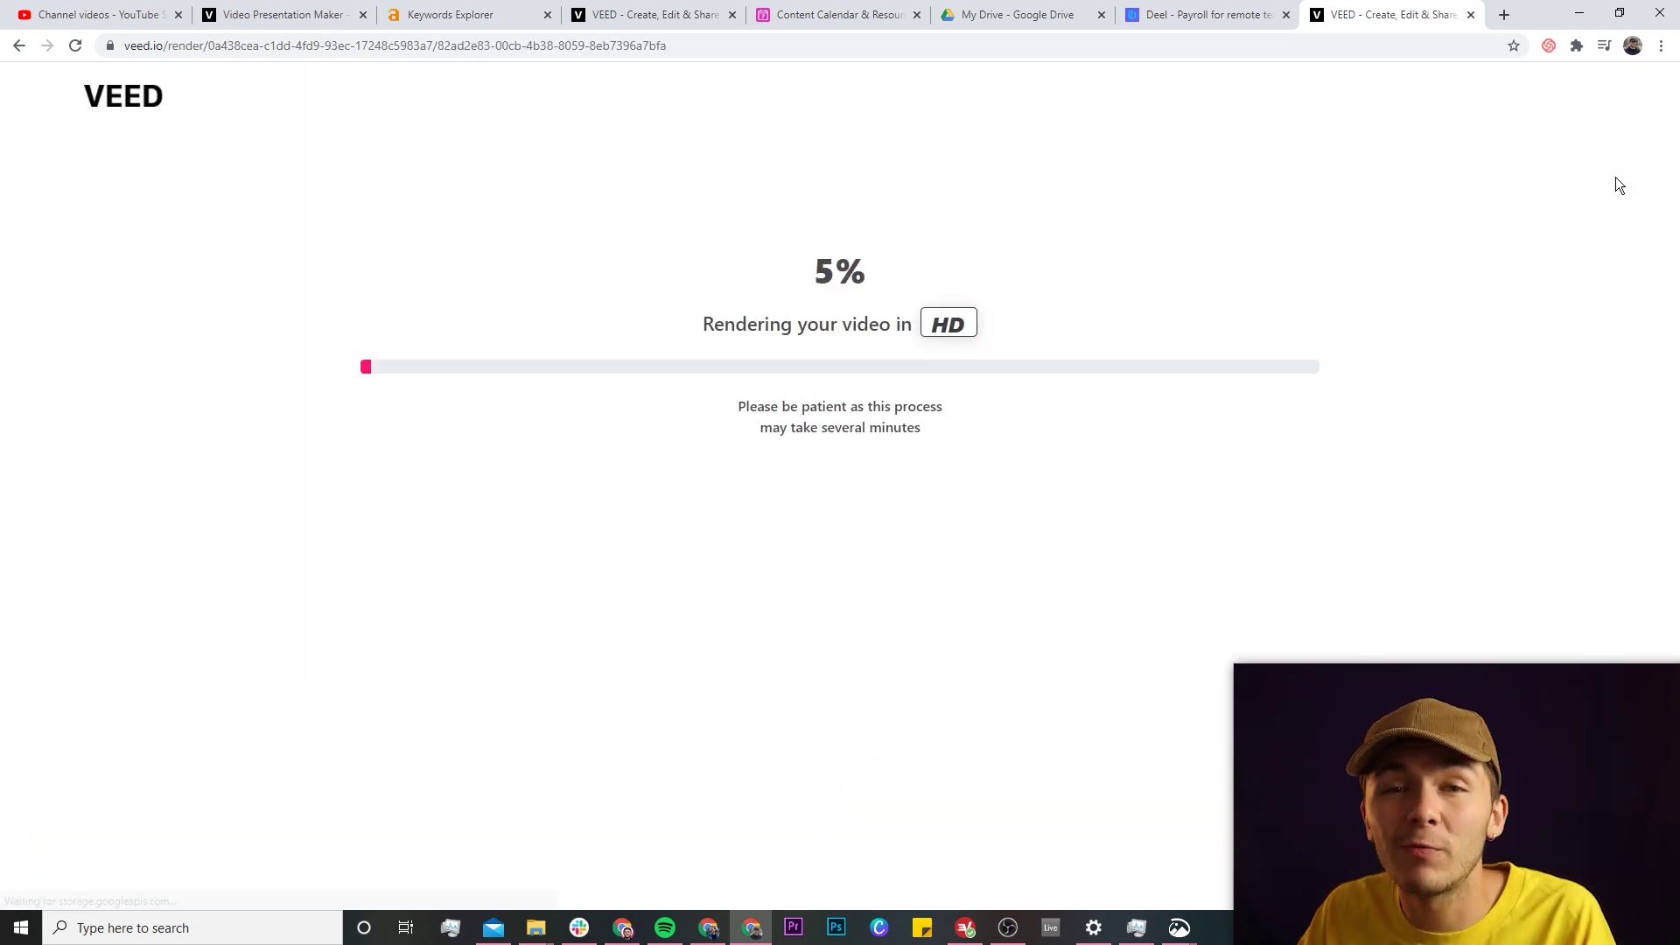